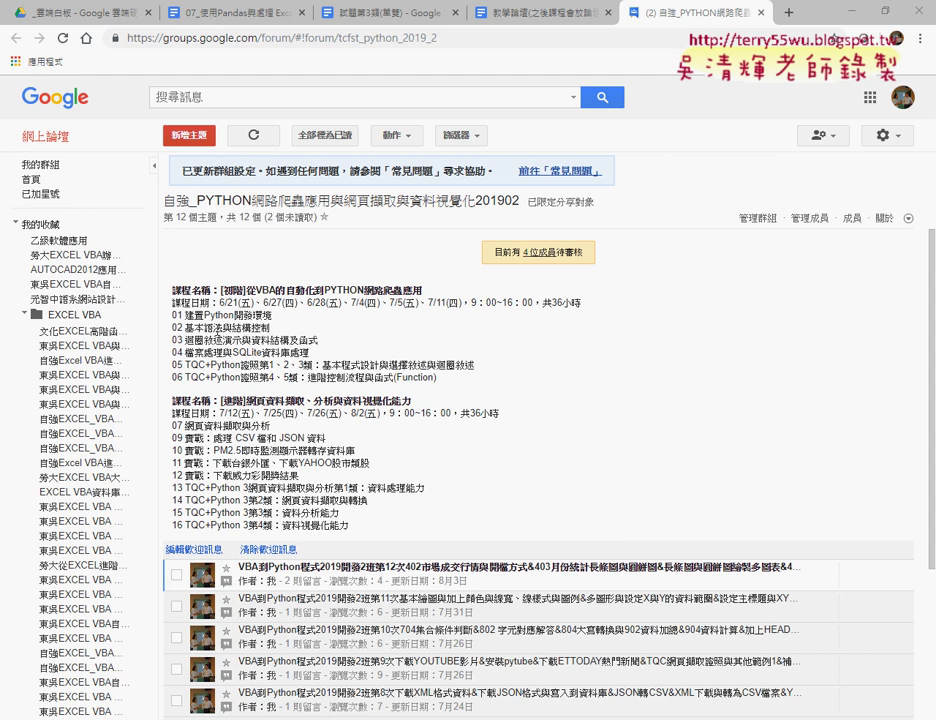
Step: Highlight the beginner and advanced course titles and lessons 07–12, including the PM2.5 monitoring lesson
left_click_drag(171, 290, 432, 292)
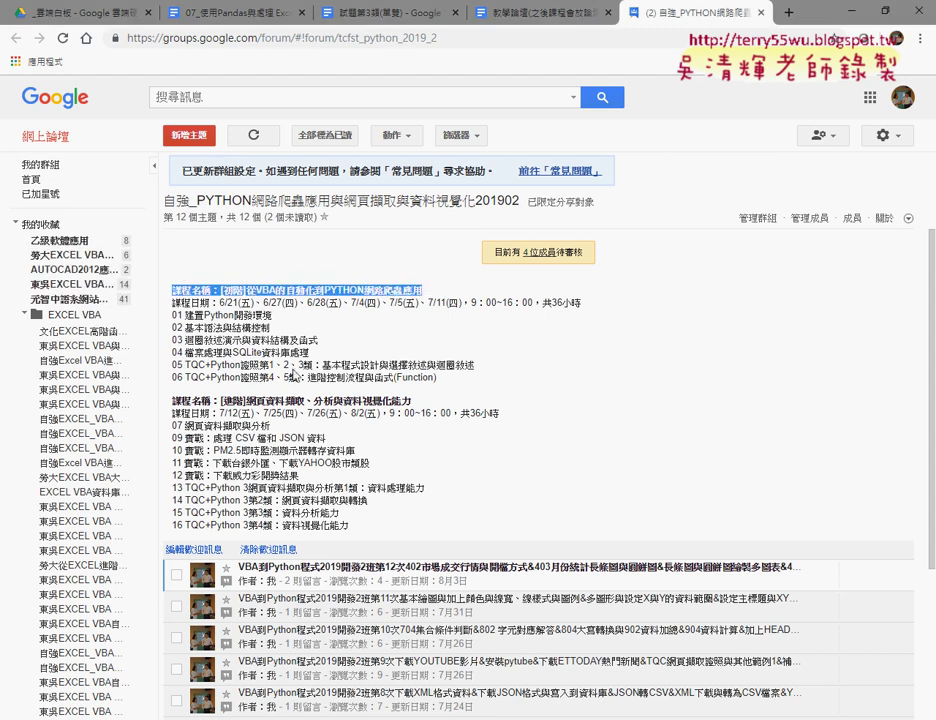
left_click_drag(171, 400, 362, 401)
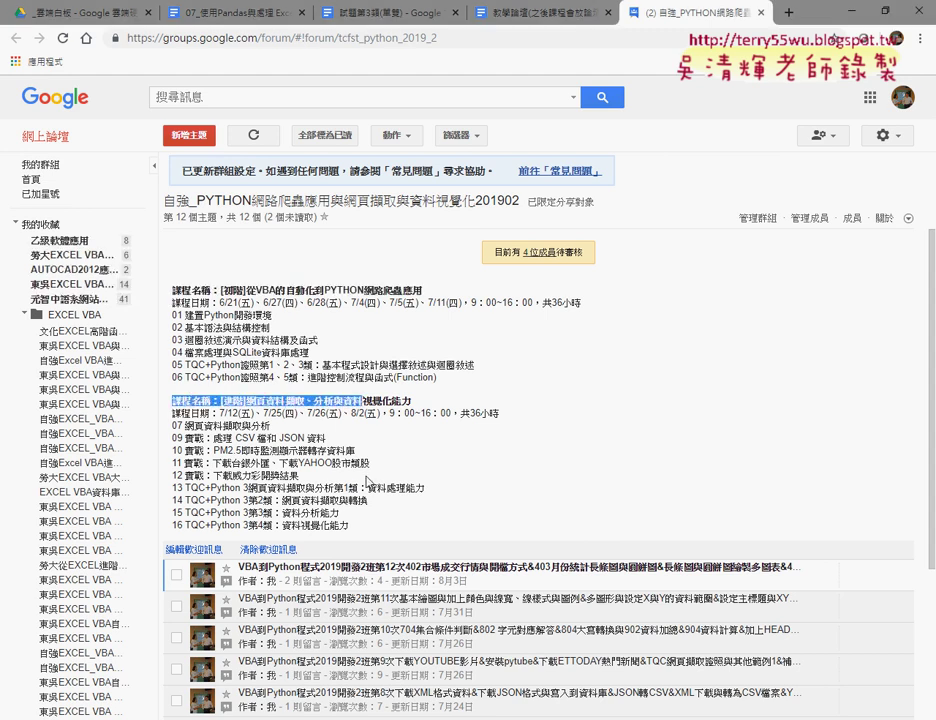
left_click_drag(300, 477, 168, 436)
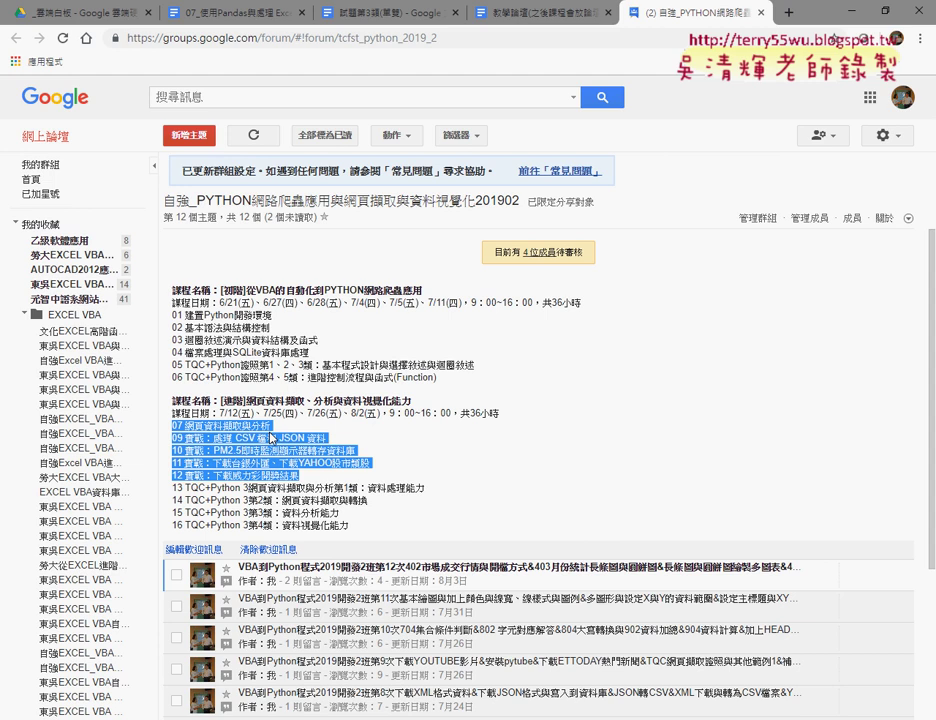
left_click(270, 448)
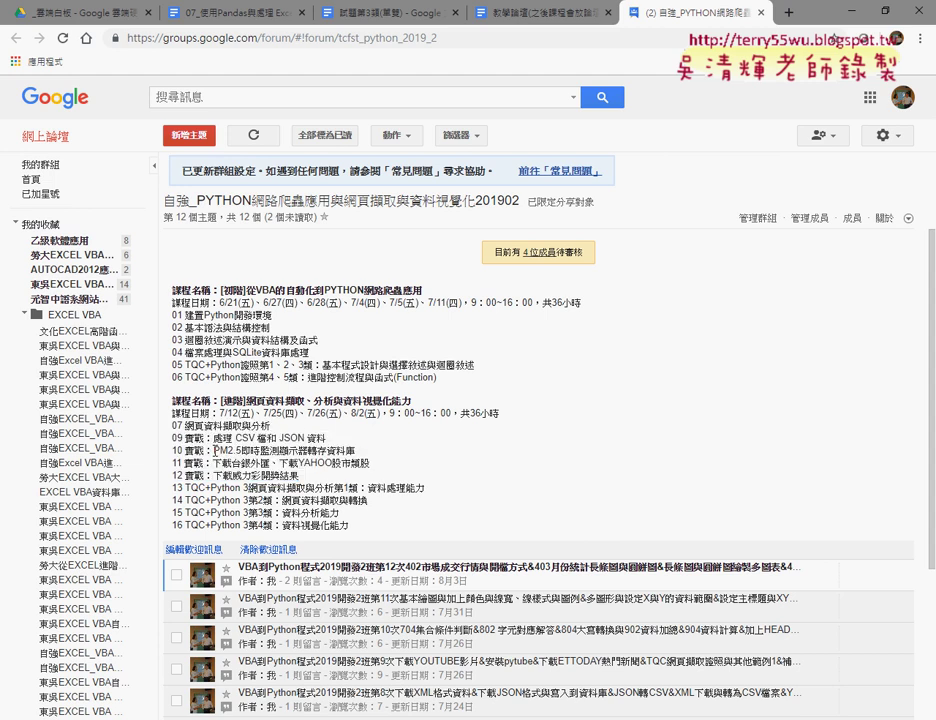
left_click_drag(213, 451, 373, 455)
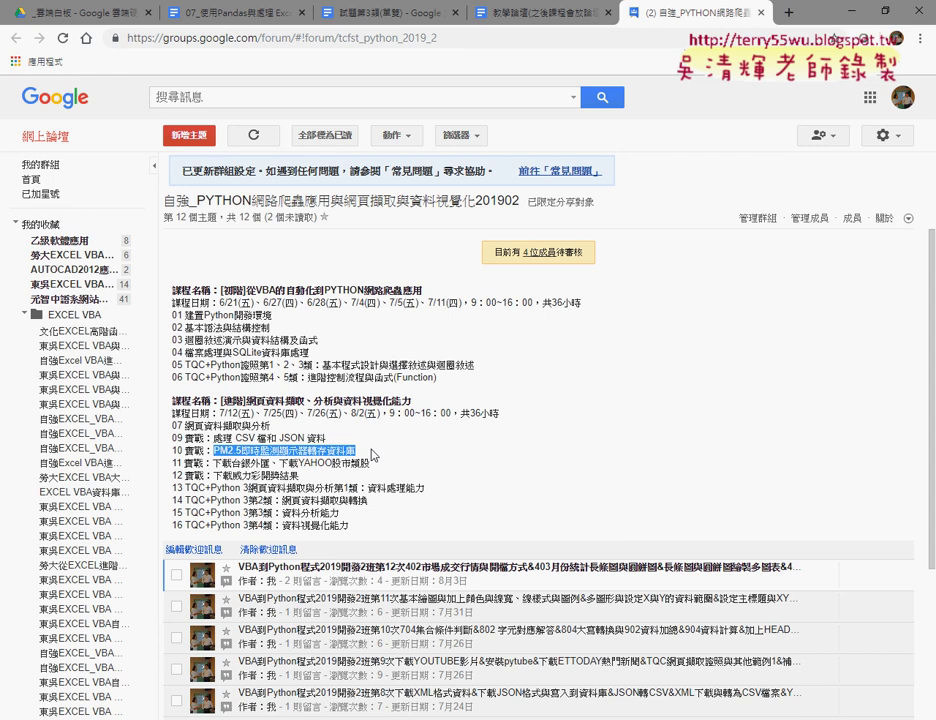
double_click(352, 450)
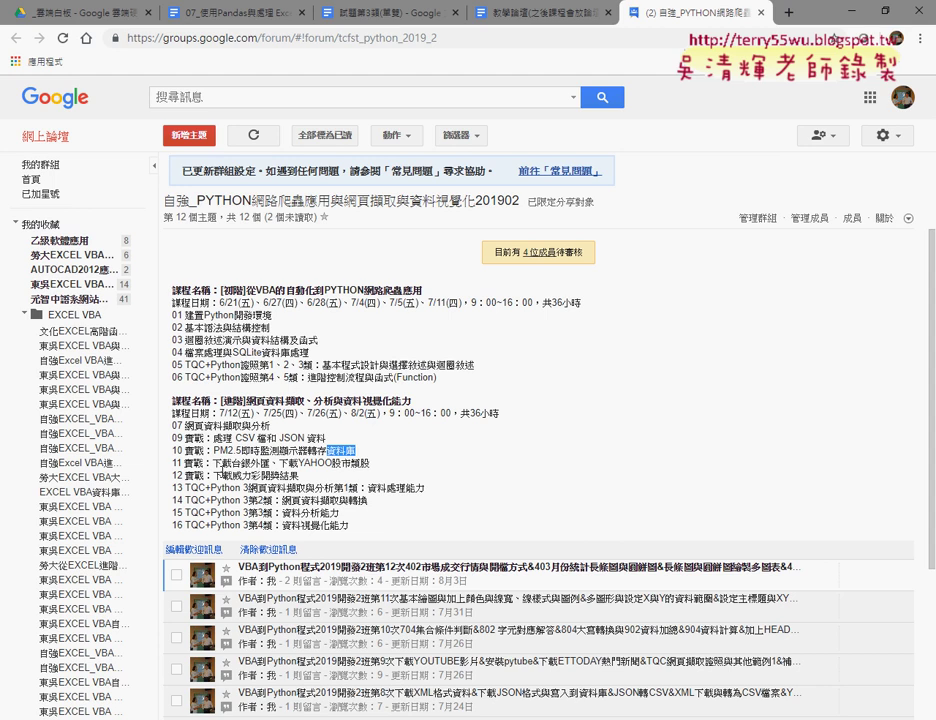
Step: Highlight TQC+Python lessons 13 to 16, including the lesson 13 title TQC+Python 3網頁資料擷取與分析
scroll(163, 345, "down", 1)
left_click(352, 456)
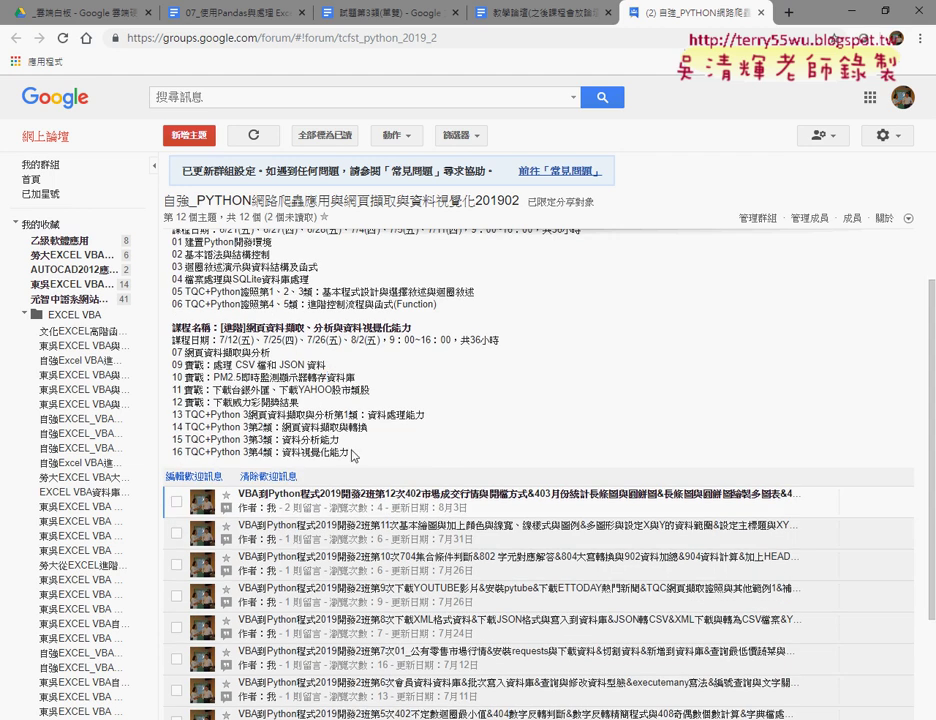
left_click_drag(352, 456, 165, 421)
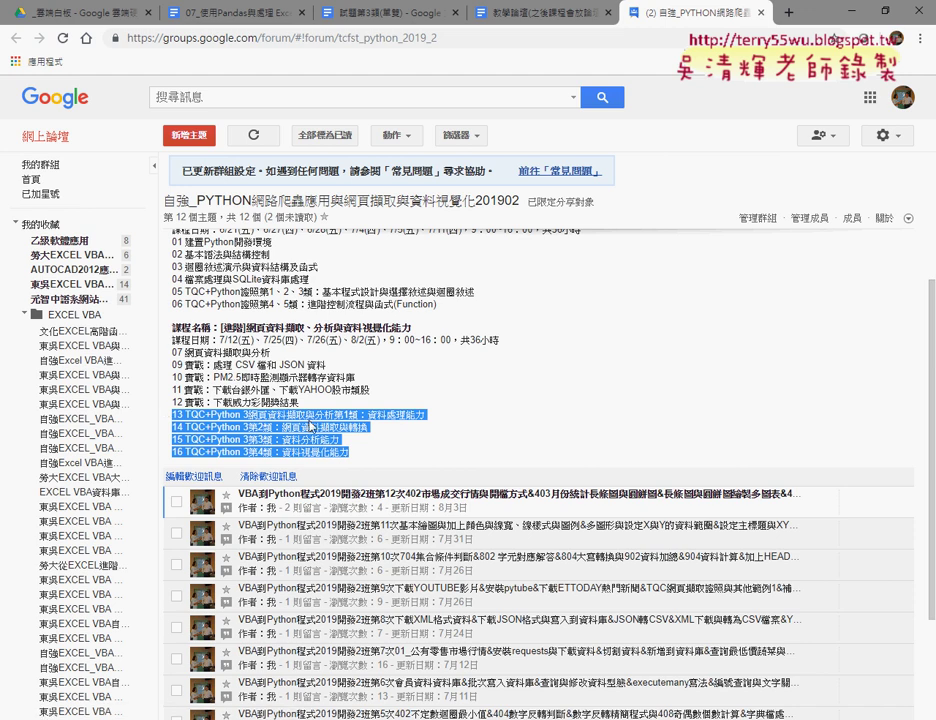
left_click_drag(277, 414, 335, 414)
left_click_drag(277, 414, 185, 414)
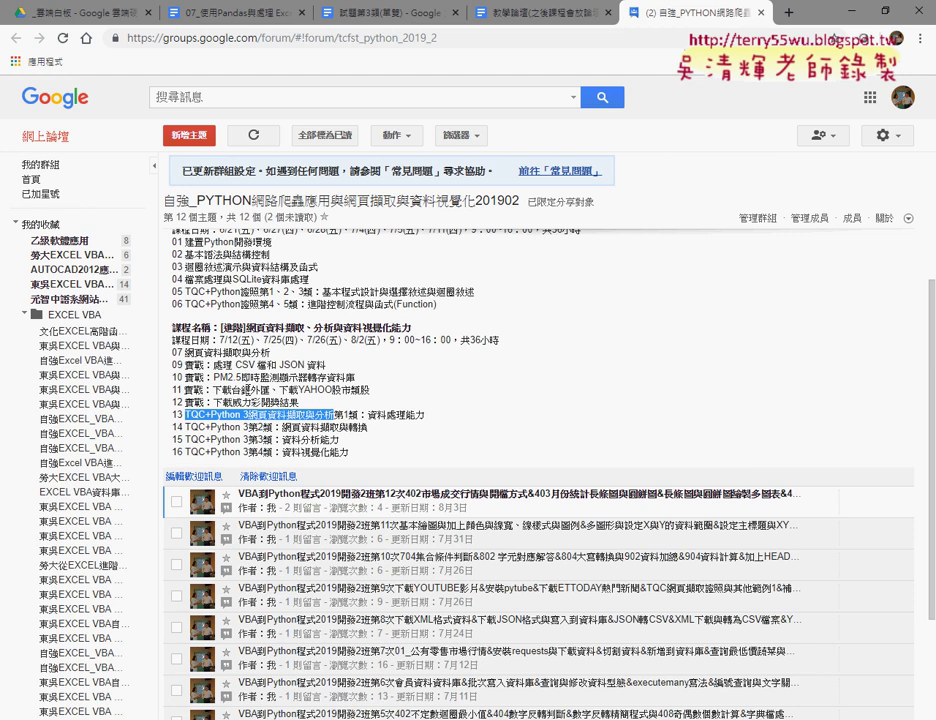
Step: Open the first-lesson topic from the forum list and follow its YouTube playlist link
left_click(486, 501)
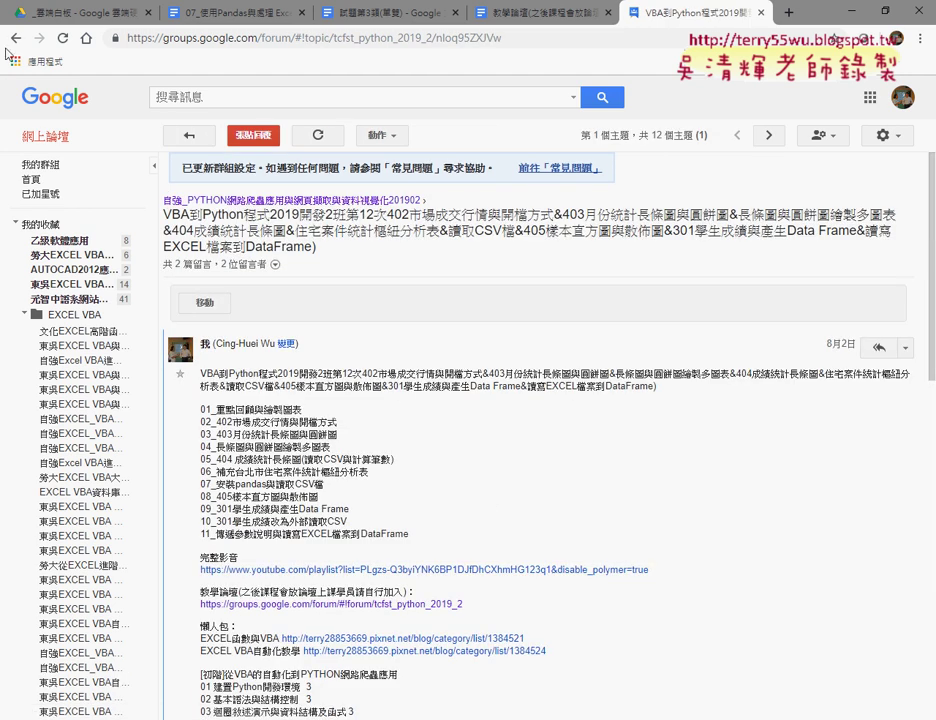
left_click(15, 37)
scroll(412, 322, "down", 2)
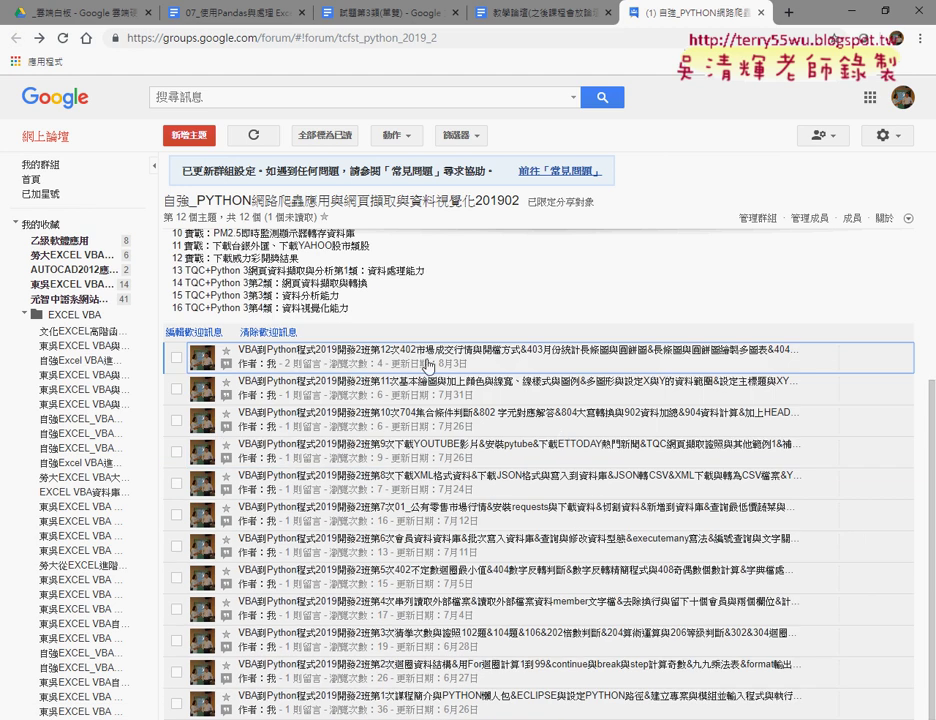
left_click(449, 711)
left_click(468, 564)
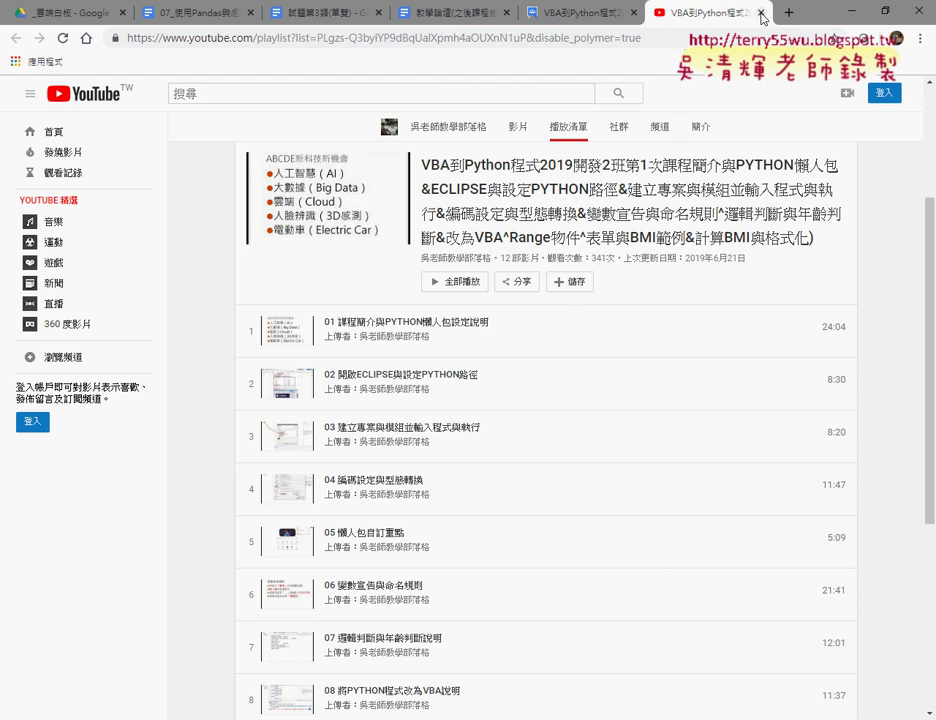
Step: Close the YouTube playlist tab and go back to the course forum's 12-topic list
left_click(761, 13)
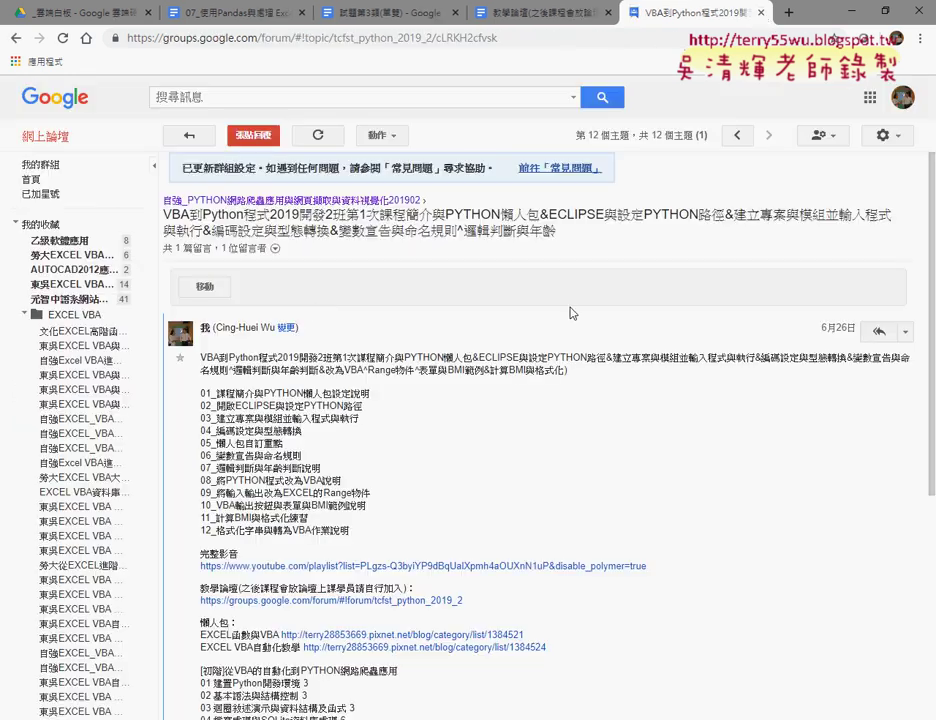
left_click(10, 38)
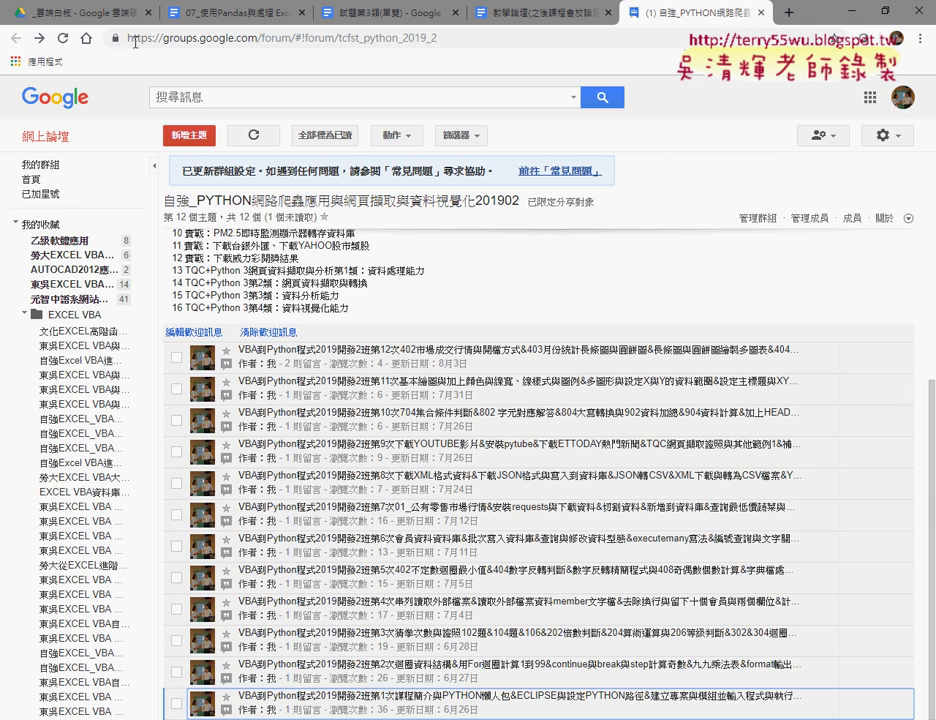
Step: Switch from the Google Drive folder to the 07_使用Pandas與處理 Excel 試算表 document and deselect its code line
left_click(80, 12)
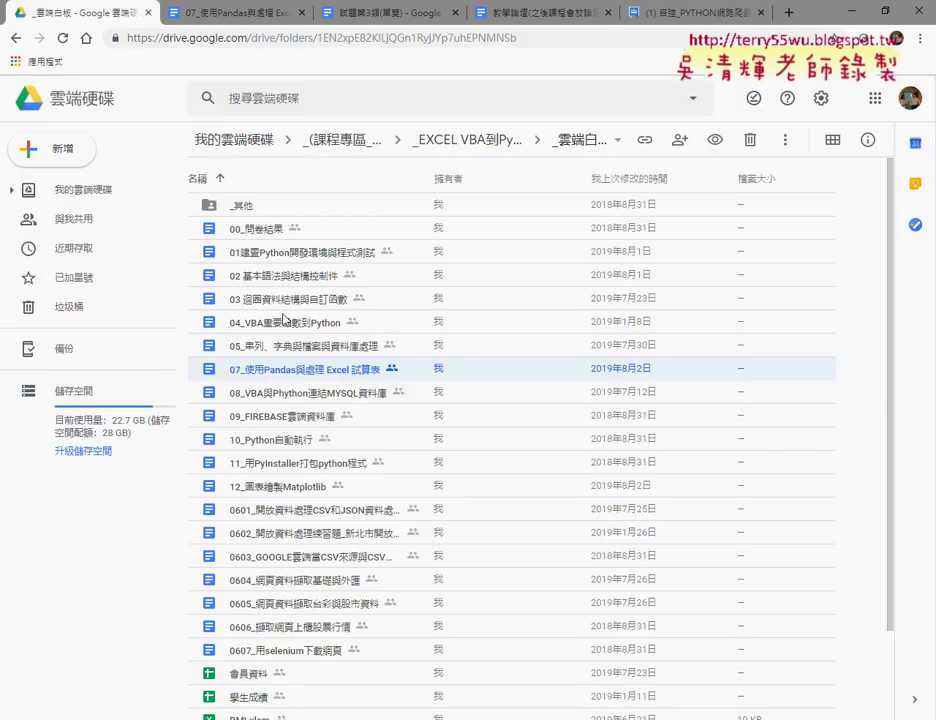
left_click(220, 14)
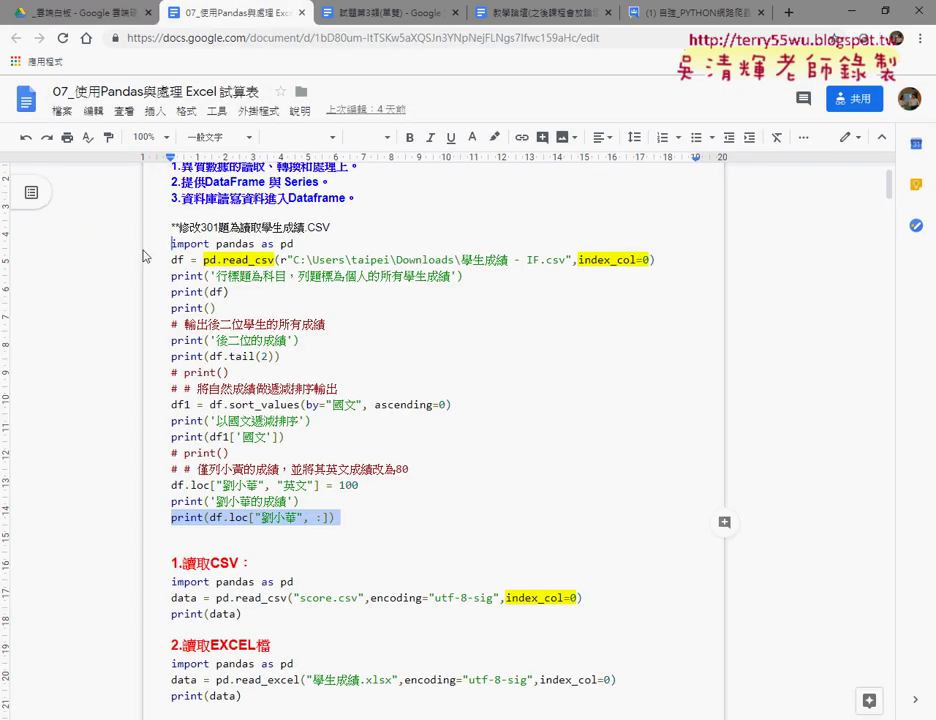
key("Right")
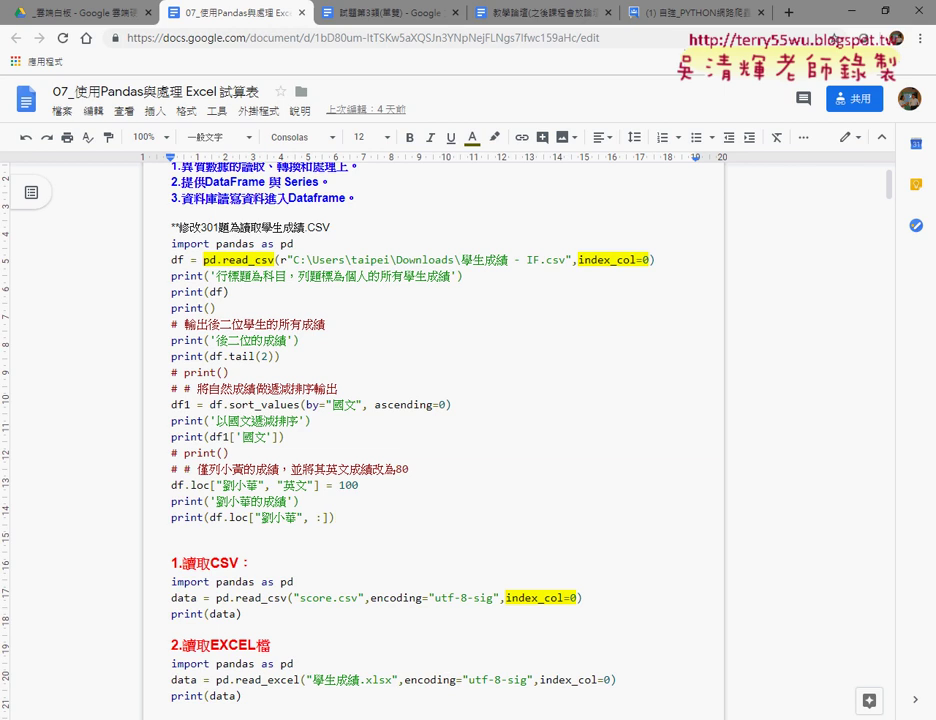
Step: In Eclipse, enlarge the PYA305.py code area to show all 16 lines and mark 居住縣市 on line 12
key("alt+Tab")
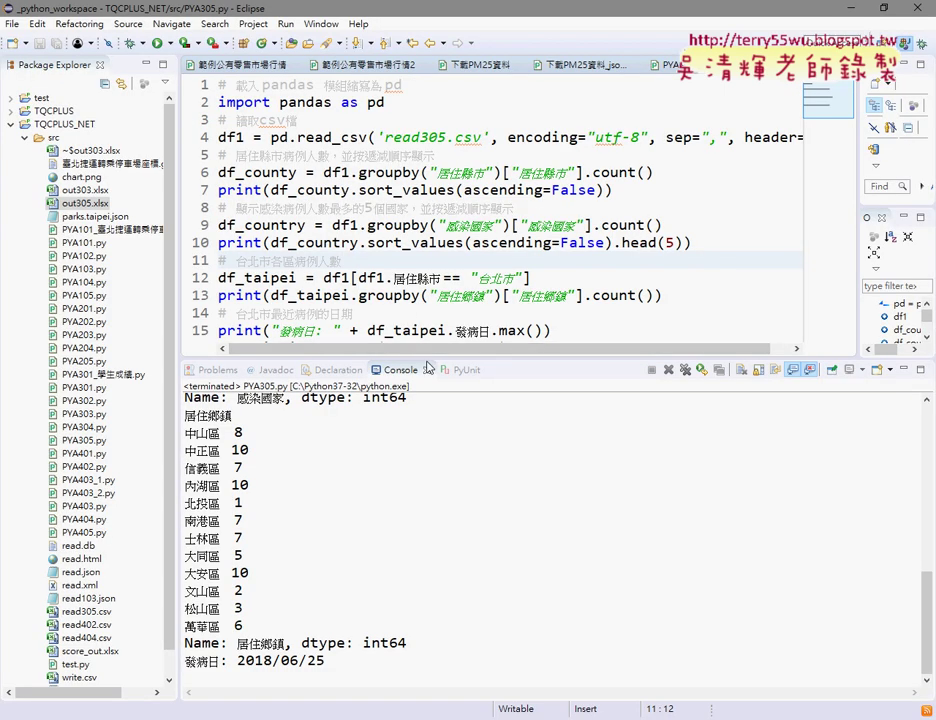
left_click_drag(427, 360, 402, 457)
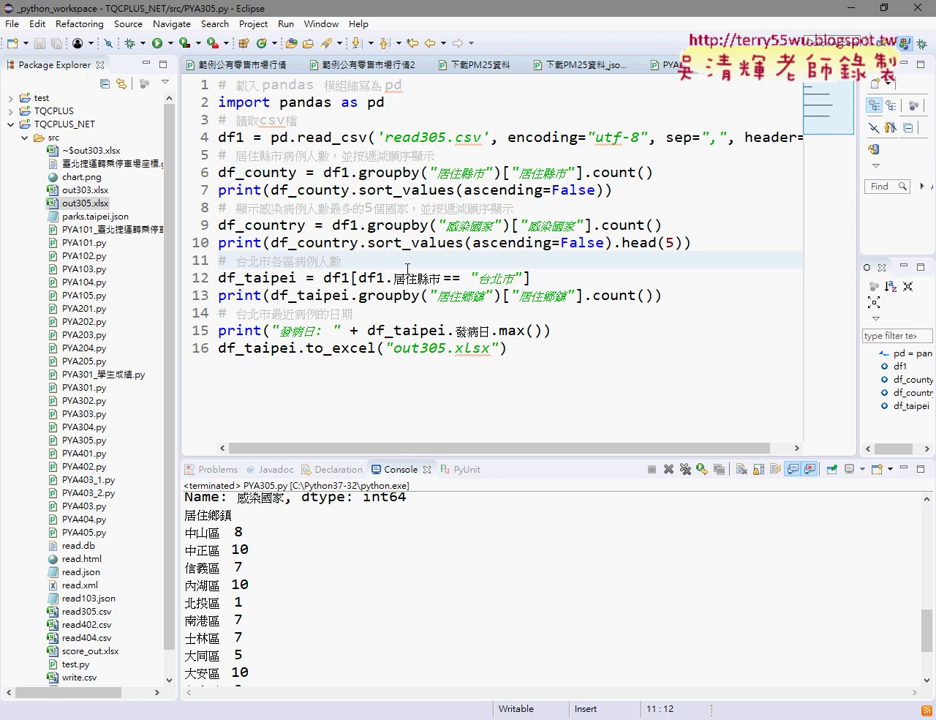
left_click(406, 278)
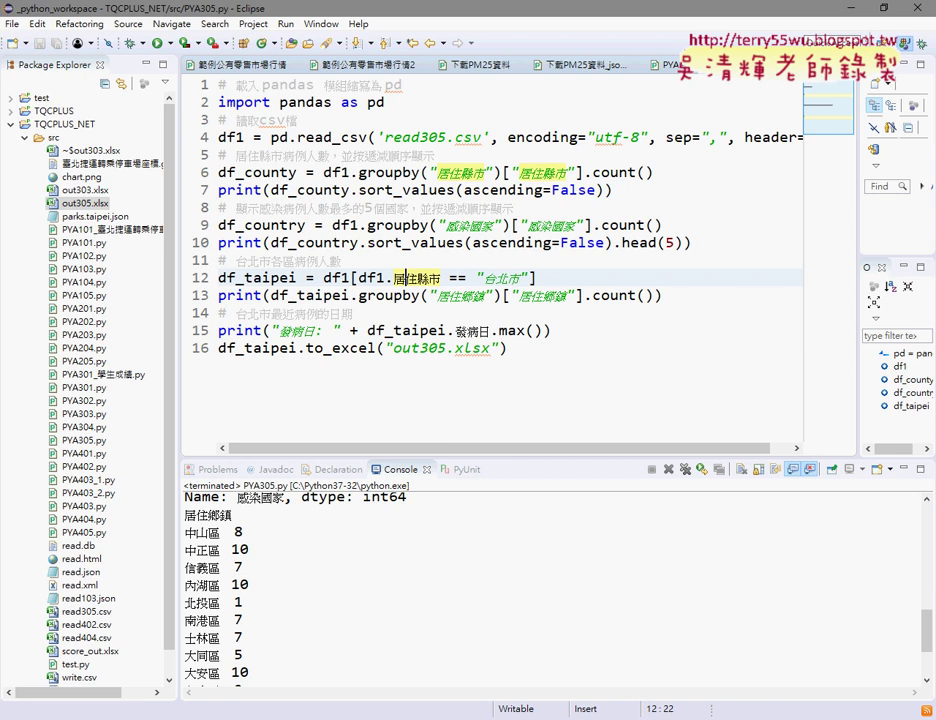
Step: Back in Chrome, open the first topic in the Google Groups forum
key("alt+Tab")
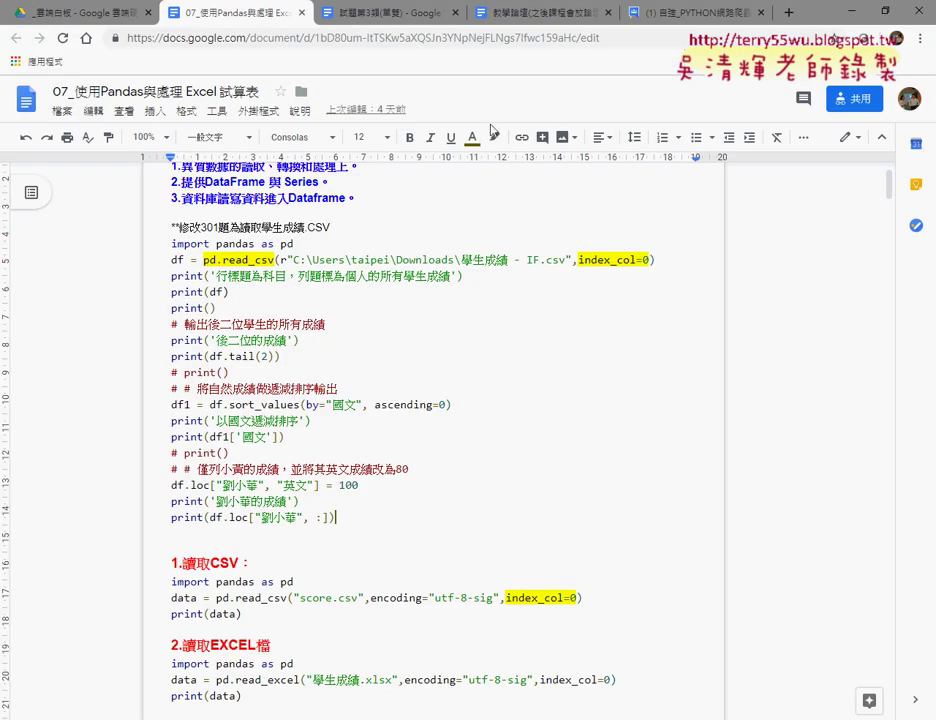
left_click(547, 13)
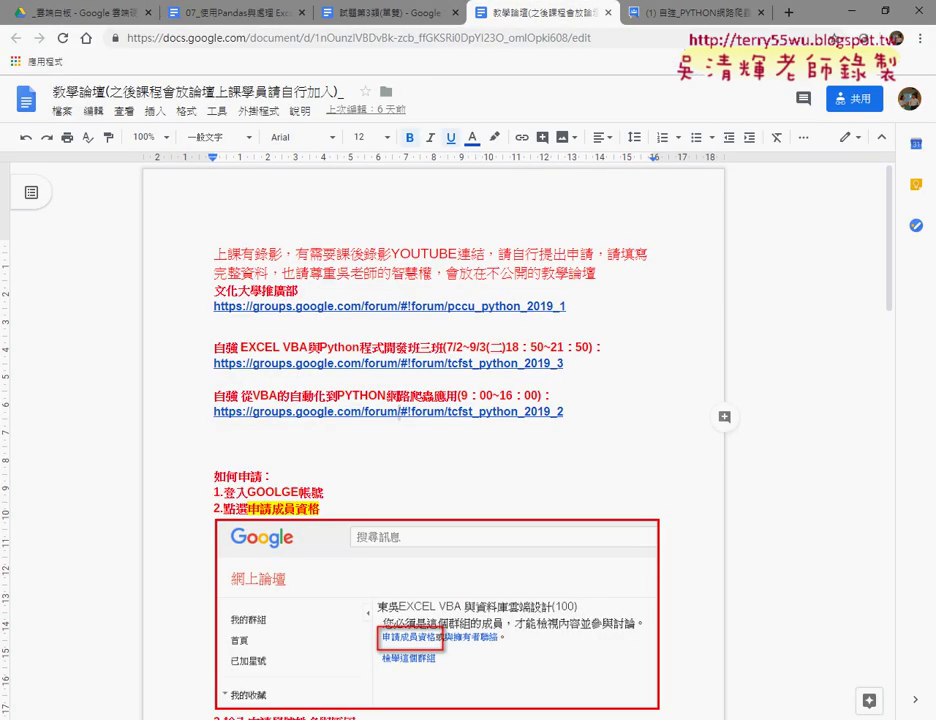
left_click(690, 12)
left_click(441, 357)
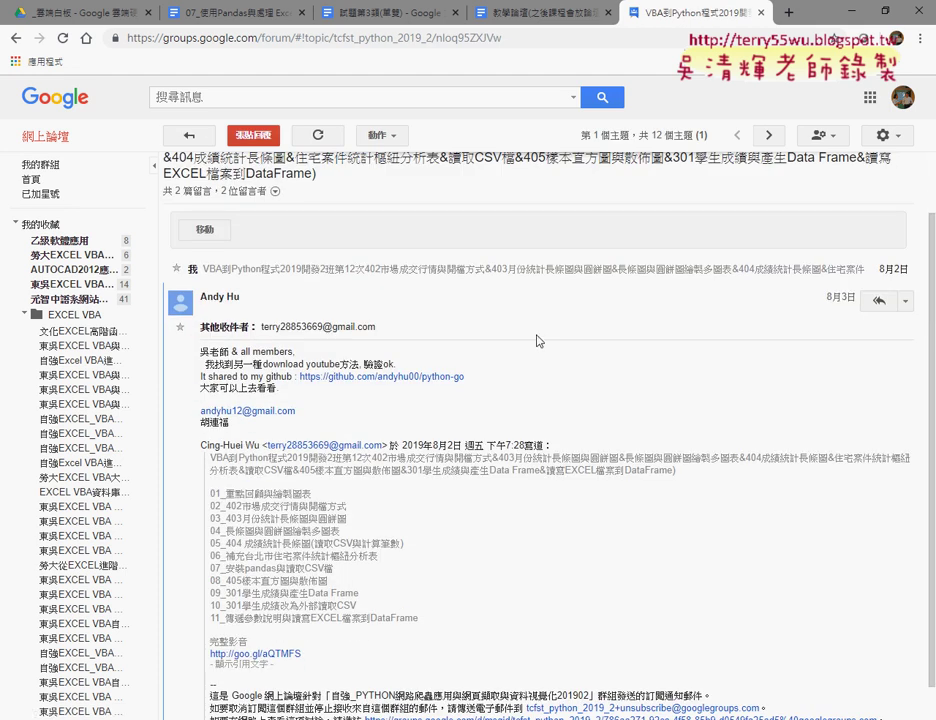
Step: Expand the teacher's message and highlight lesson titles 02, 10 (讀取CSV) and 11 (DataFrame)
left_click(493, 269)
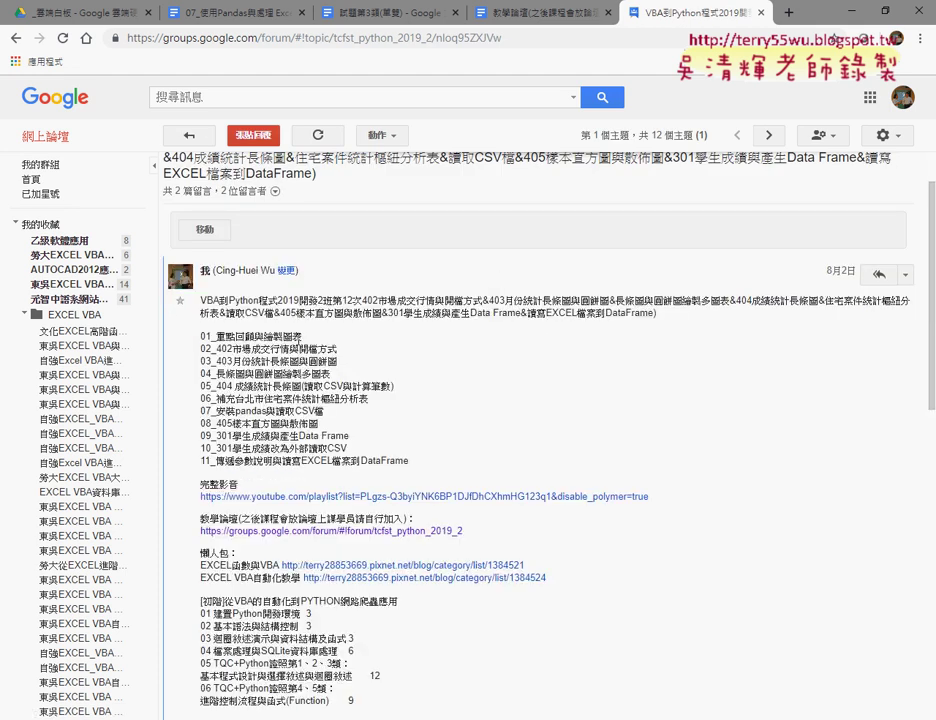
mouse_move(302, 337)
left_mouse_down()
mouse_move(233, 348)
mouse_move(234, 386)
left_mouse_up()
scroll(333, 397, "down", 1)
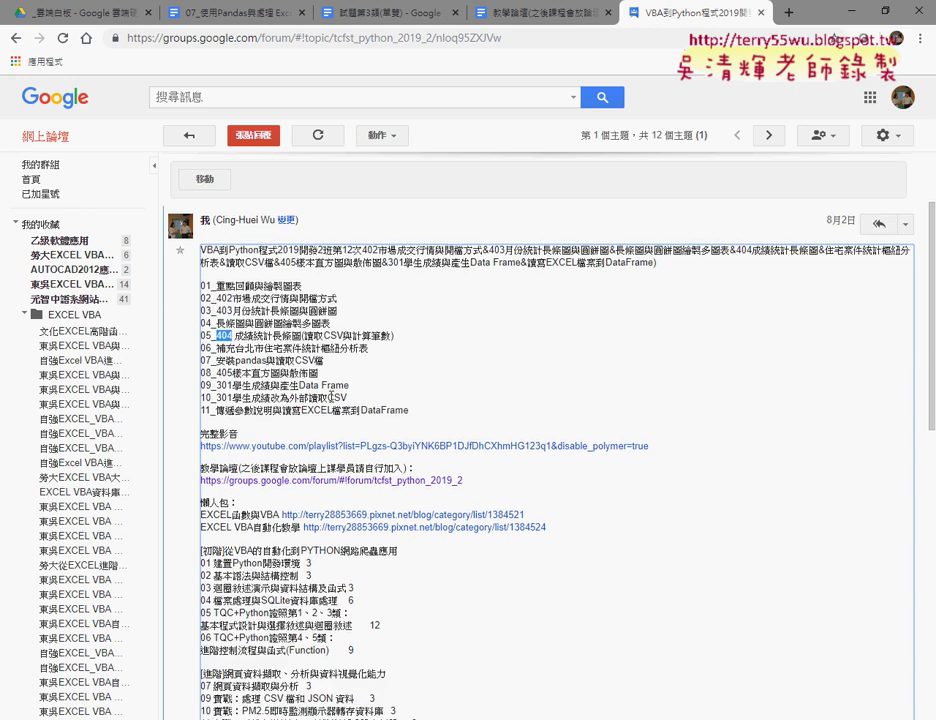
scroll(333, 397, "down", 2)
mouse_move(201, 301)
left_mouse_down()
mouse_move(312, 301)
mouse_move(349, 289)
left_mouse_up()
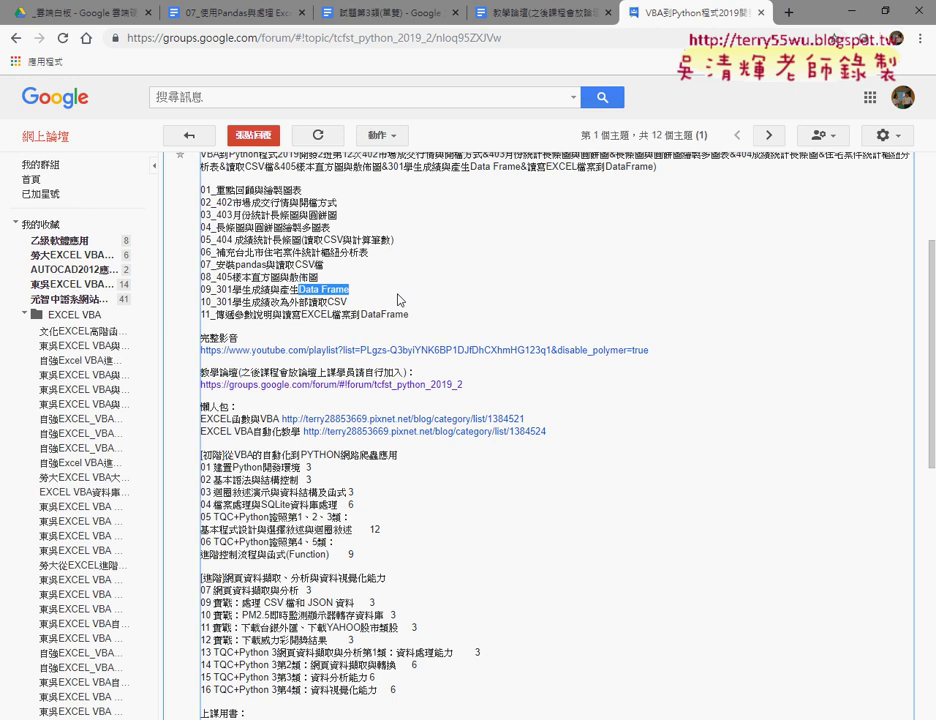
left_click_drag(298, 301, 347, 301)
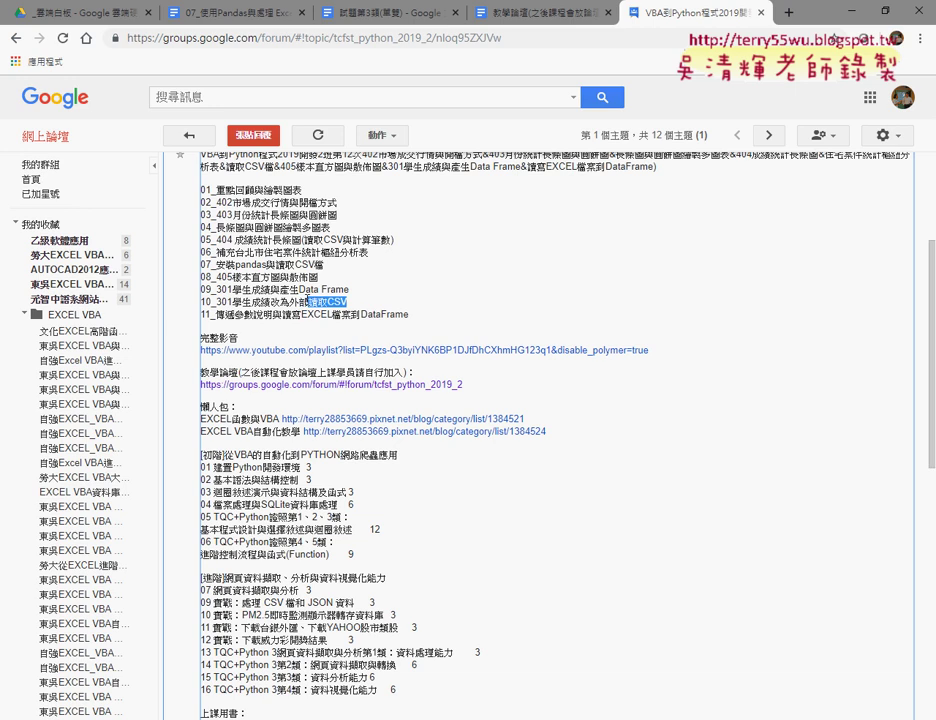
double_click(407, 315)
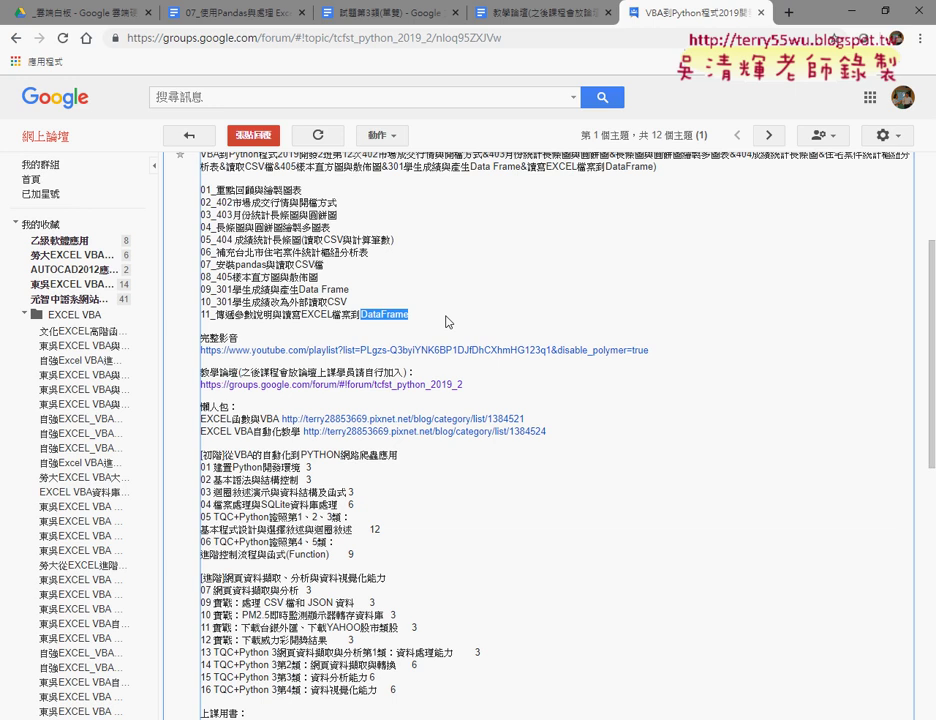
left_click(462, 351)
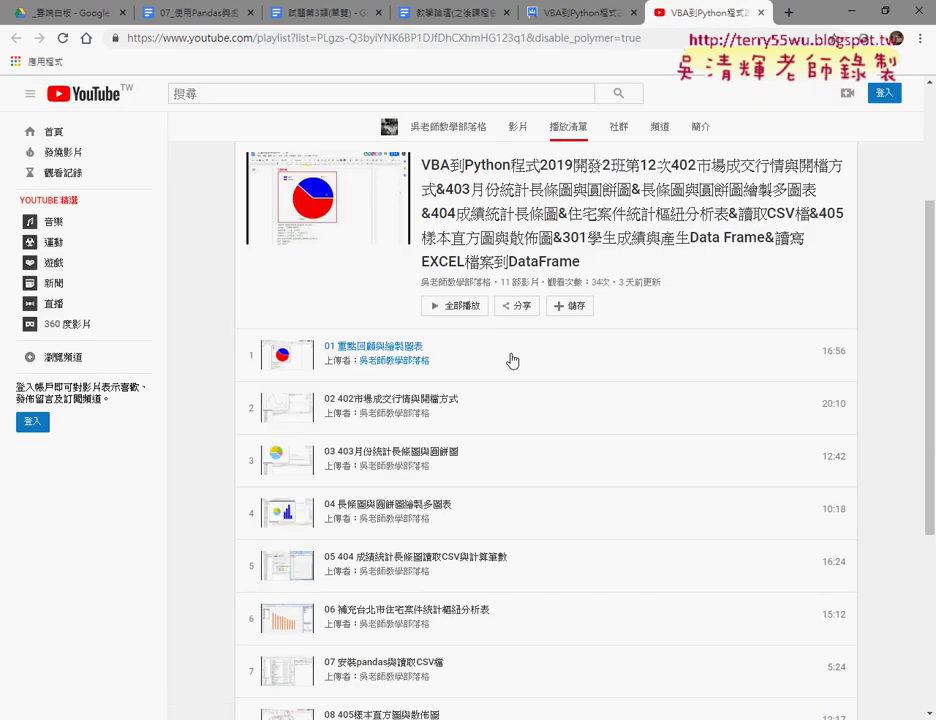
scroll(512, 360, "down", 1)
scroll(512, 360, "down", 2)
scroll(512, 360, "down", 1)
scroll(512, 360, "up", 2)
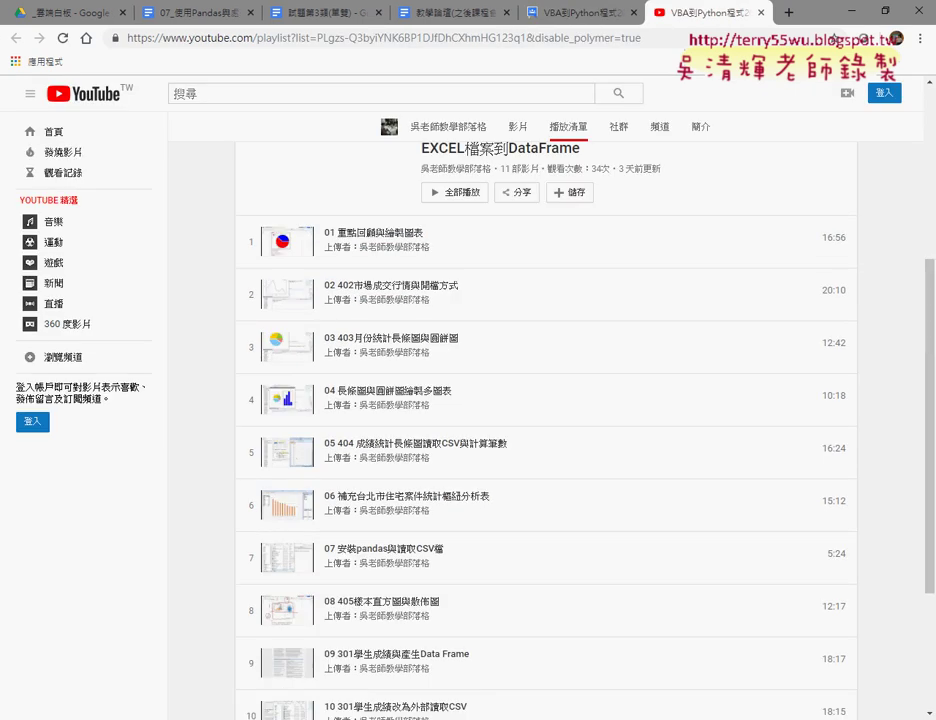
key("ctrl+w")
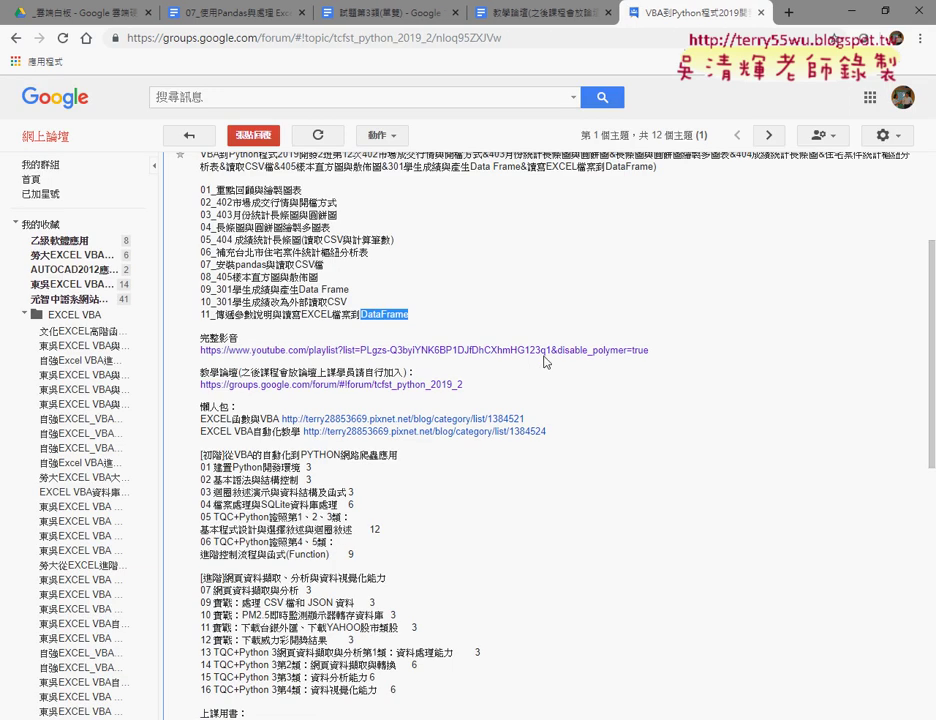
scroll(588, 382, "down", 1)
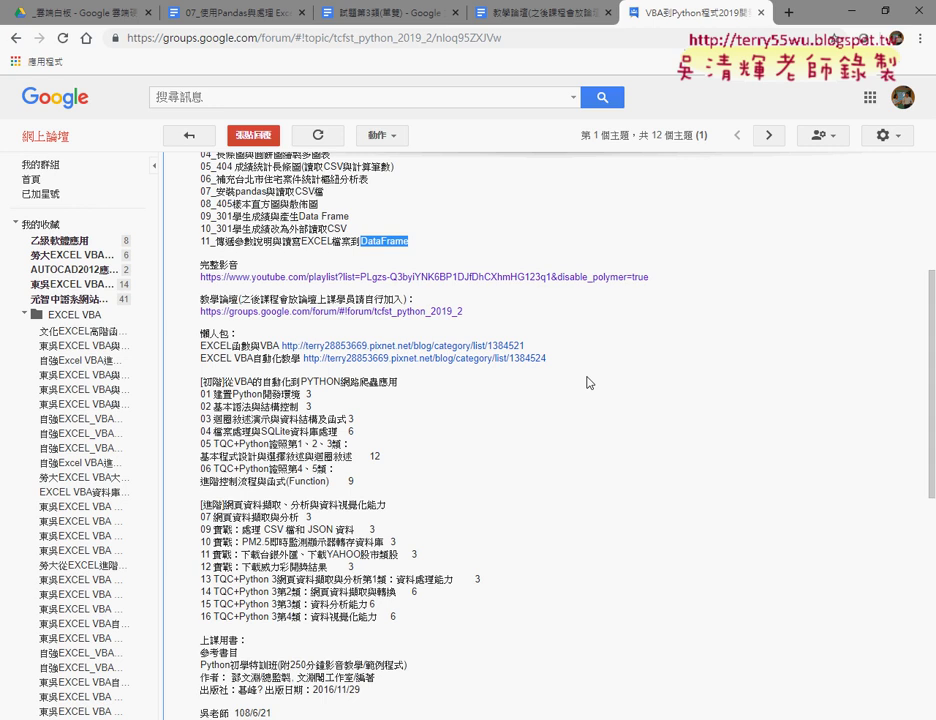
scroll(565, 370, "down", 3)
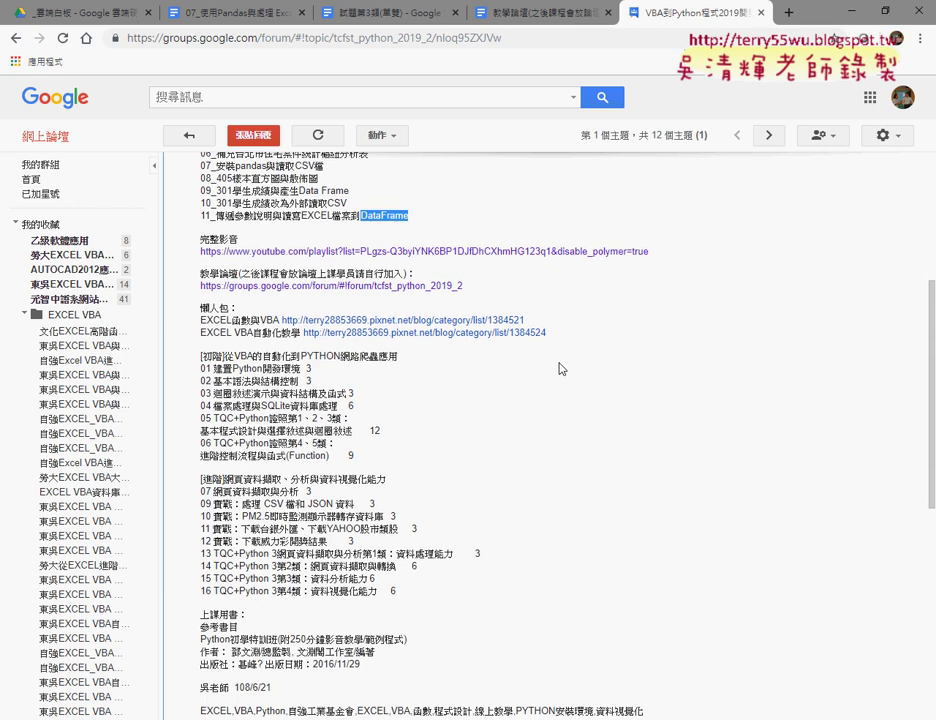
scroll(560, 367, "down", 1)
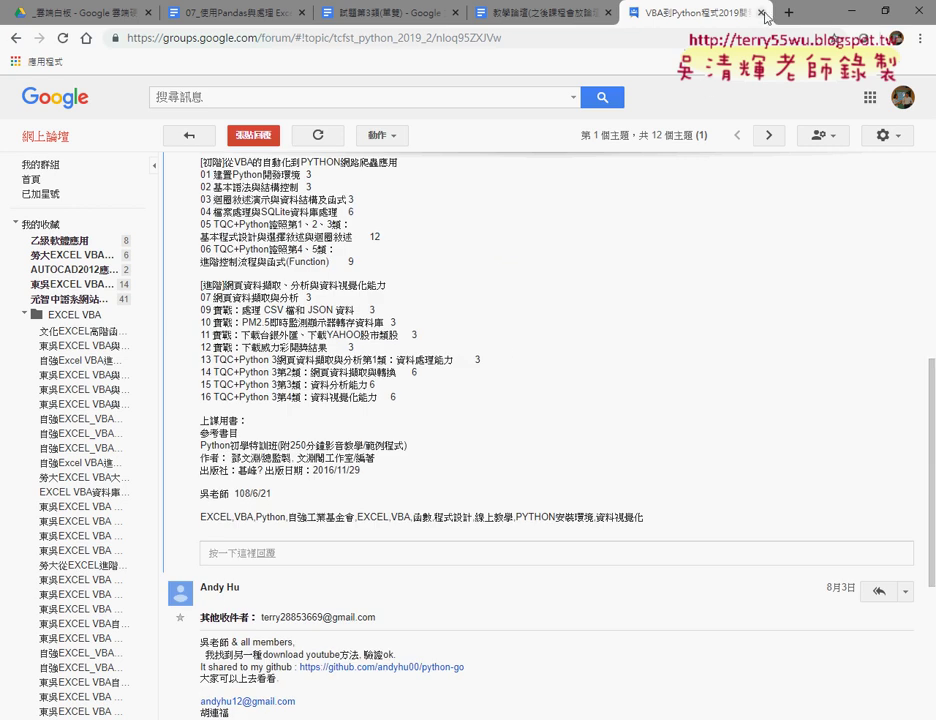
Step: Close the forum post and open 試題第3類(單雙) via the Python 3證照考試 > Python 3擷取與分析 Drive folders
key("ctrl+w")
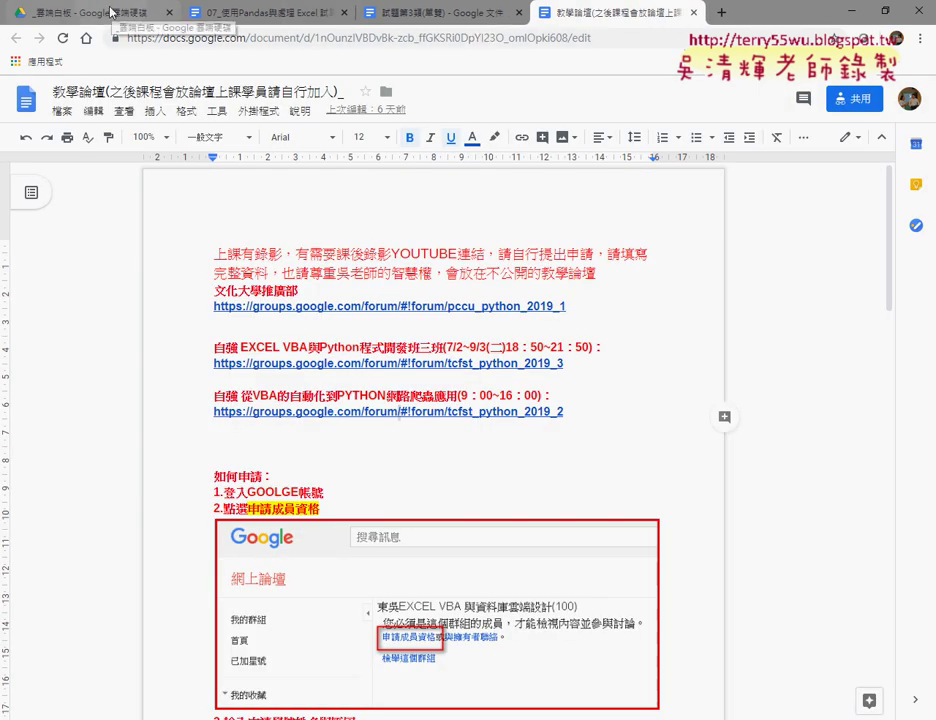
left_click(98, 10)
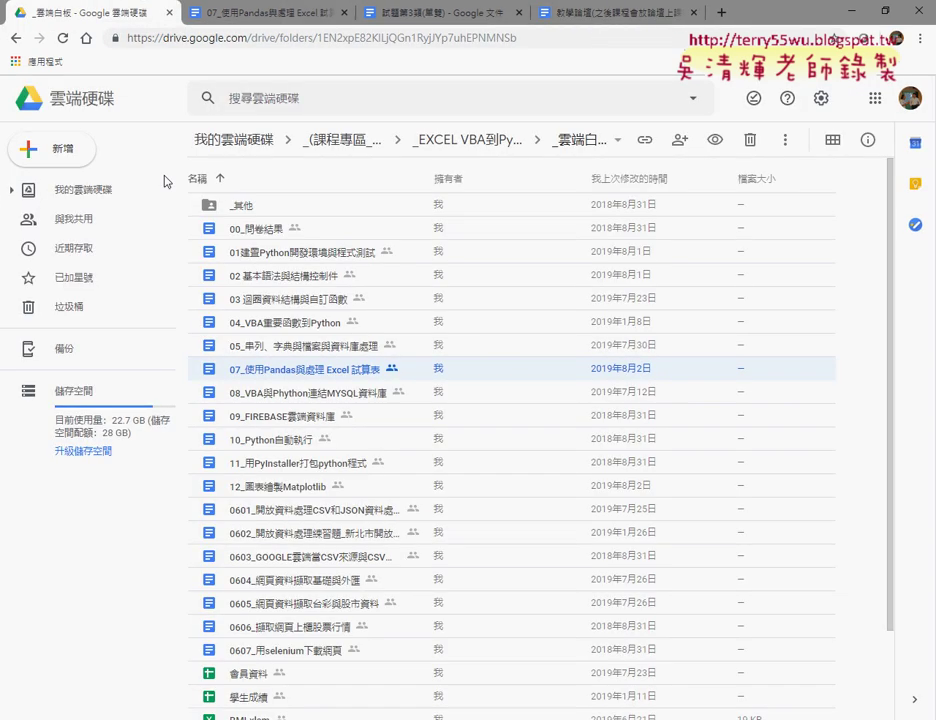
left_click(15, 38)
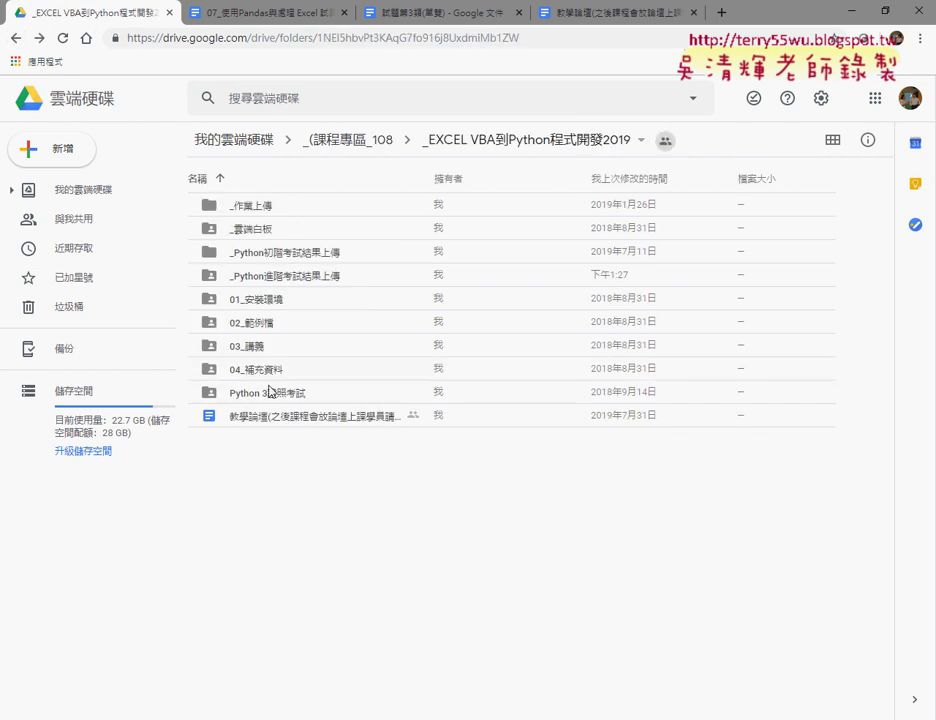
double_click(270, 394)
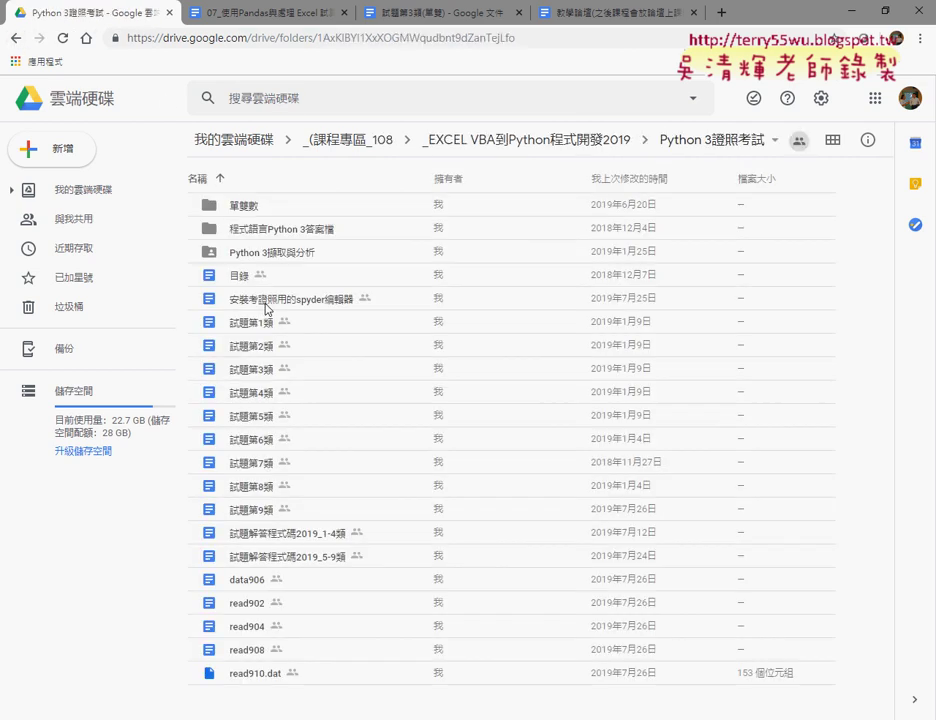
double_click(272, 254)
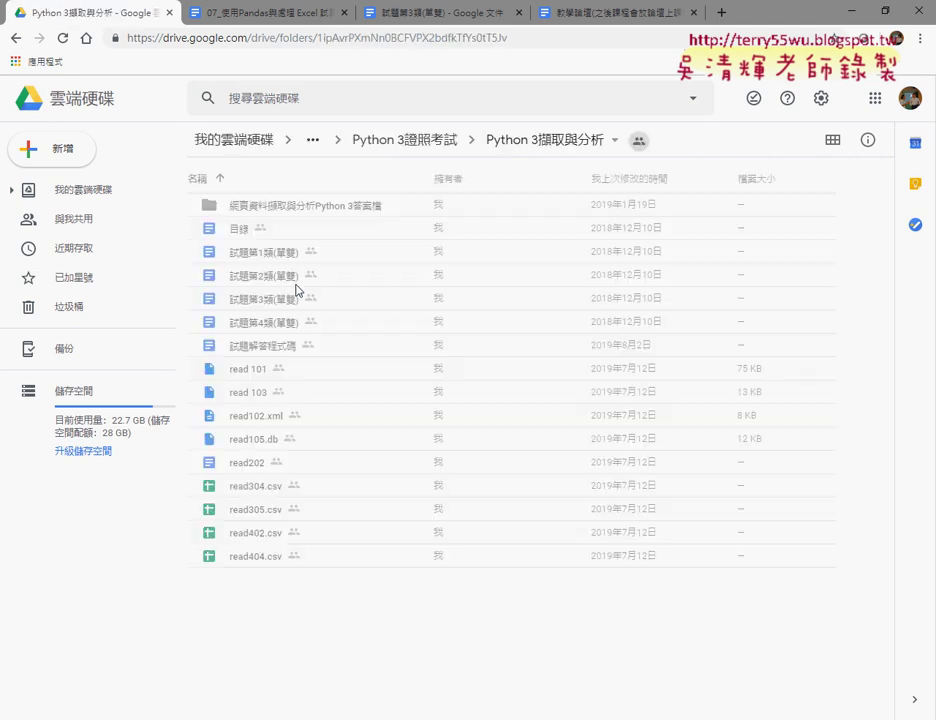
left_click(279, 304)
double_click(279, 304)
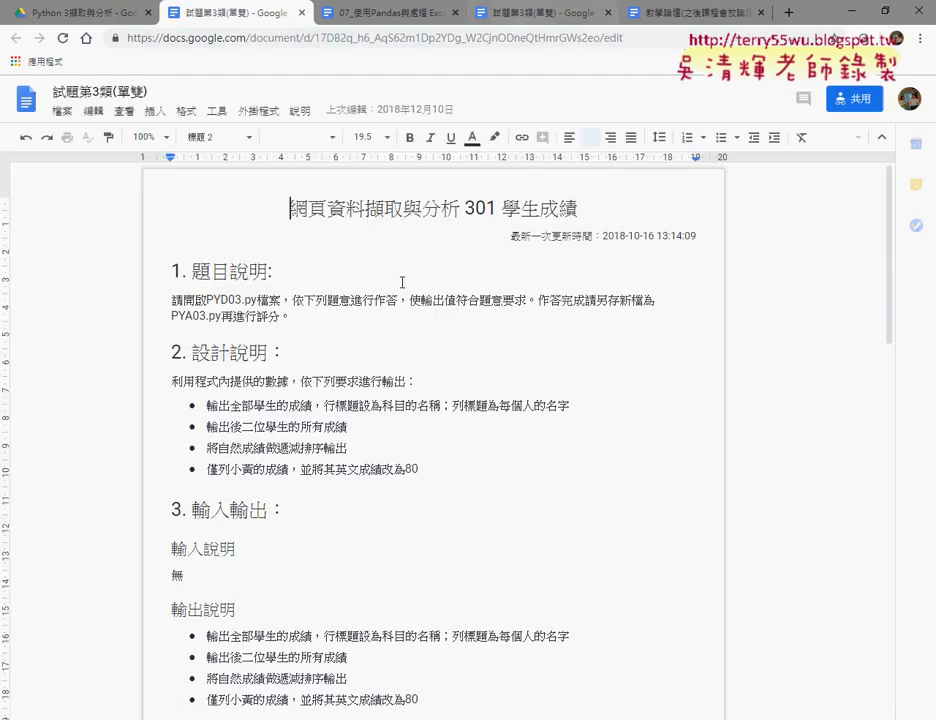
scroll(400, 280, "down", 4)
scroll(400, 283, "down", 2)
scroll(296, 270, "down", 4)
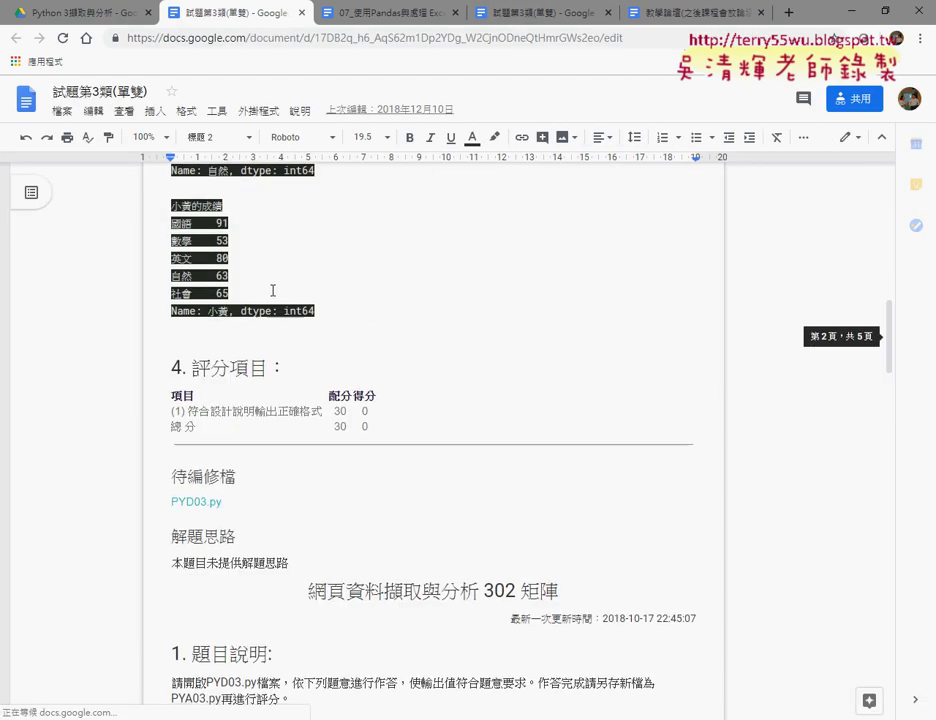
scroll(270, 285, "down", 2)
scroll(269, 283, "up", 2)
scroll(268, 284, "down", 3)
scroll(268, 284, "down", 3)
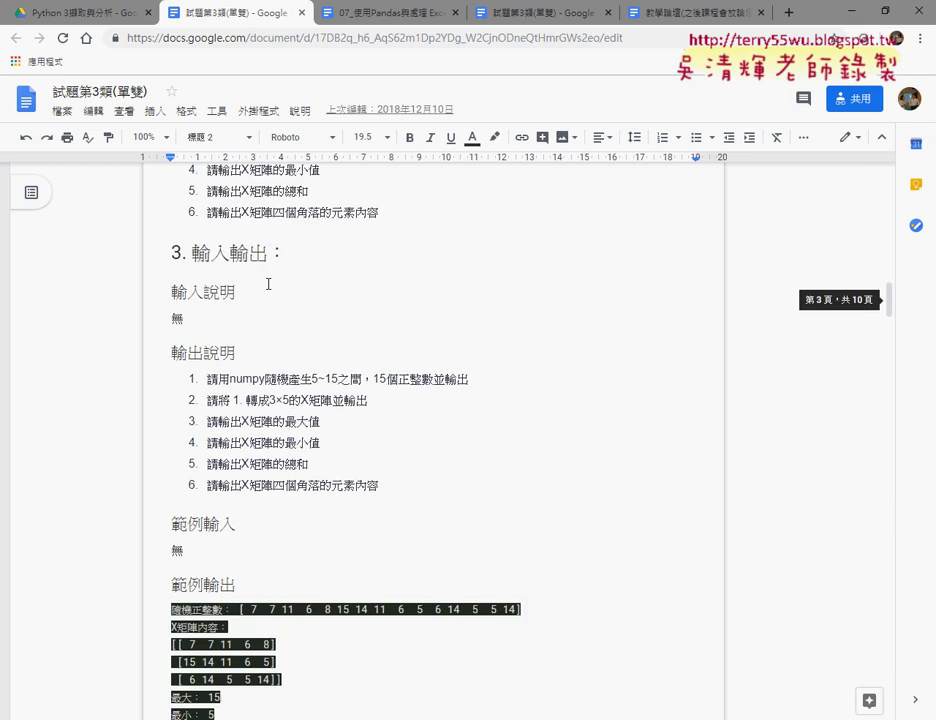
scroll(268, 284, "down", 2)
scroll(268, 284, "down", 1)
scroll(268, 284, "down", 2)
scroll(268, 284, "down", 2)
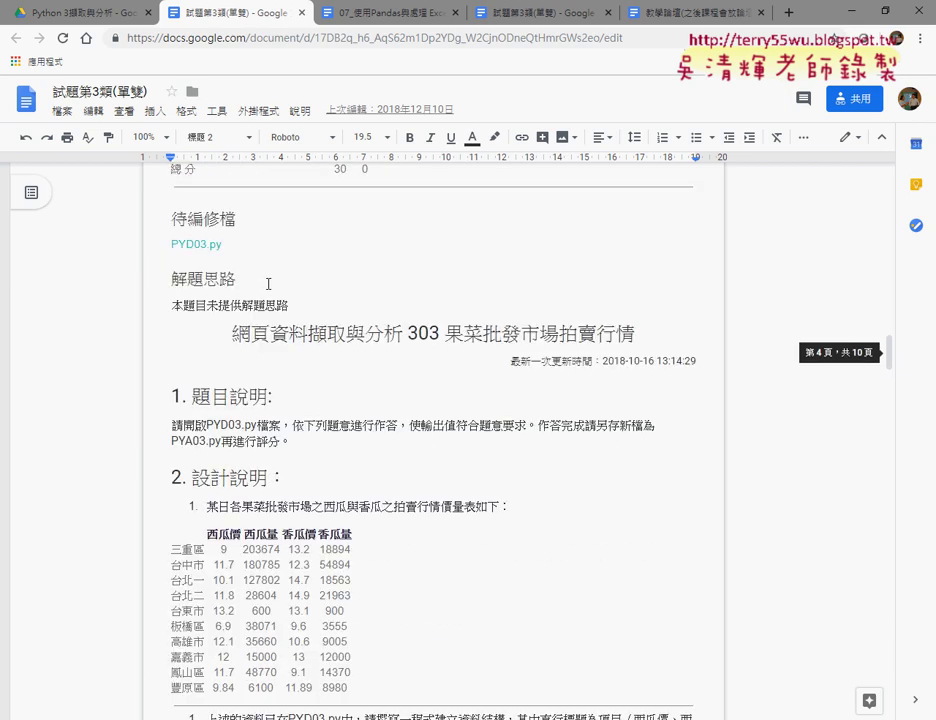
scroll(268, 284, "down", 2)
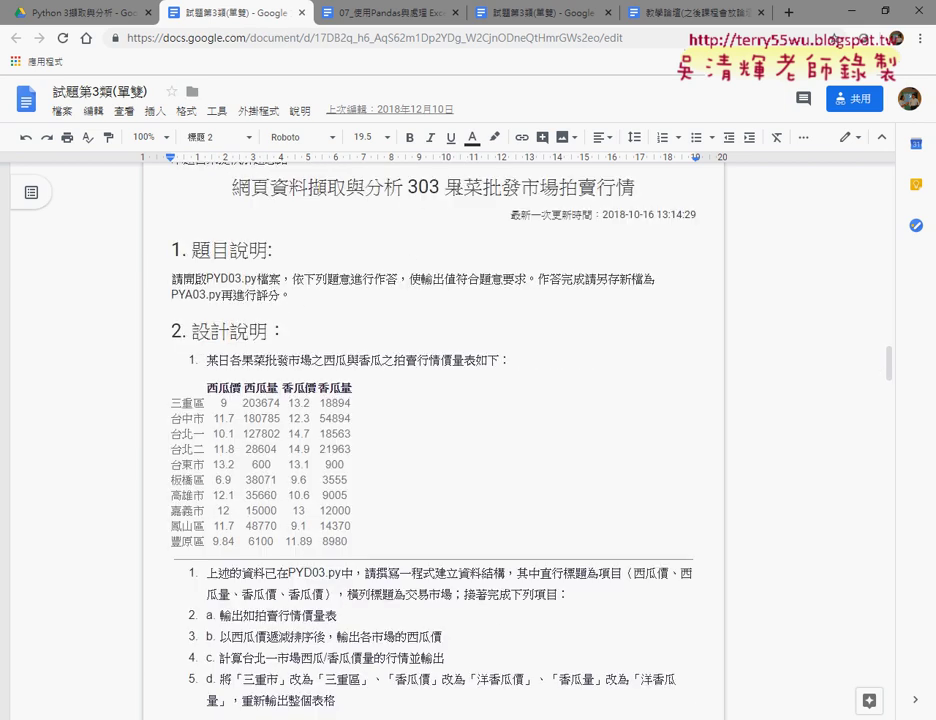
left_click_drag(445, 188, 641, 193)
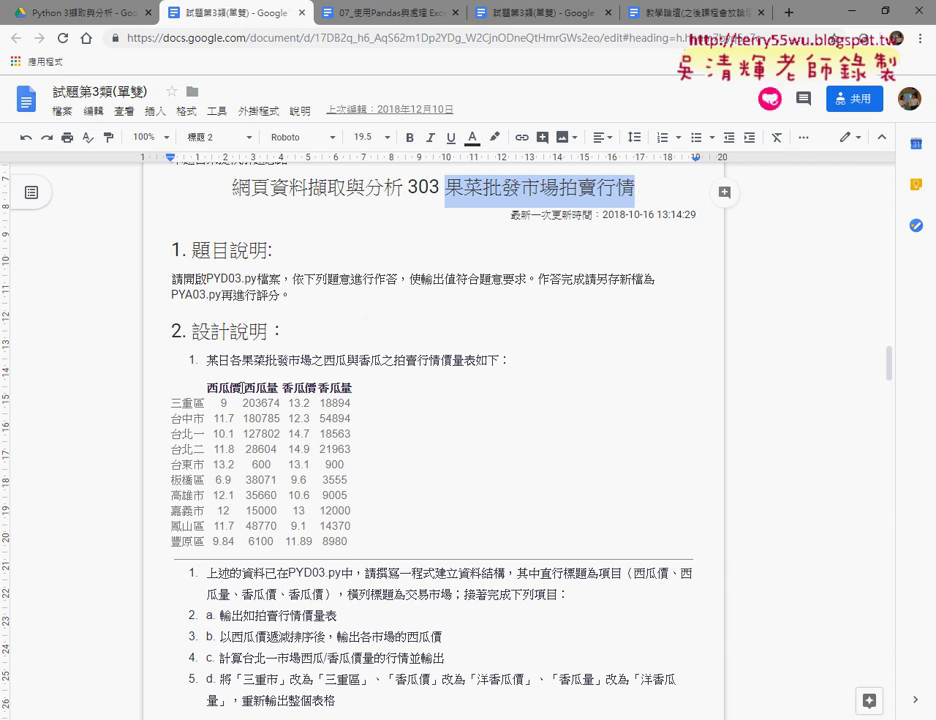
scroll(228, 355, "down", 1)
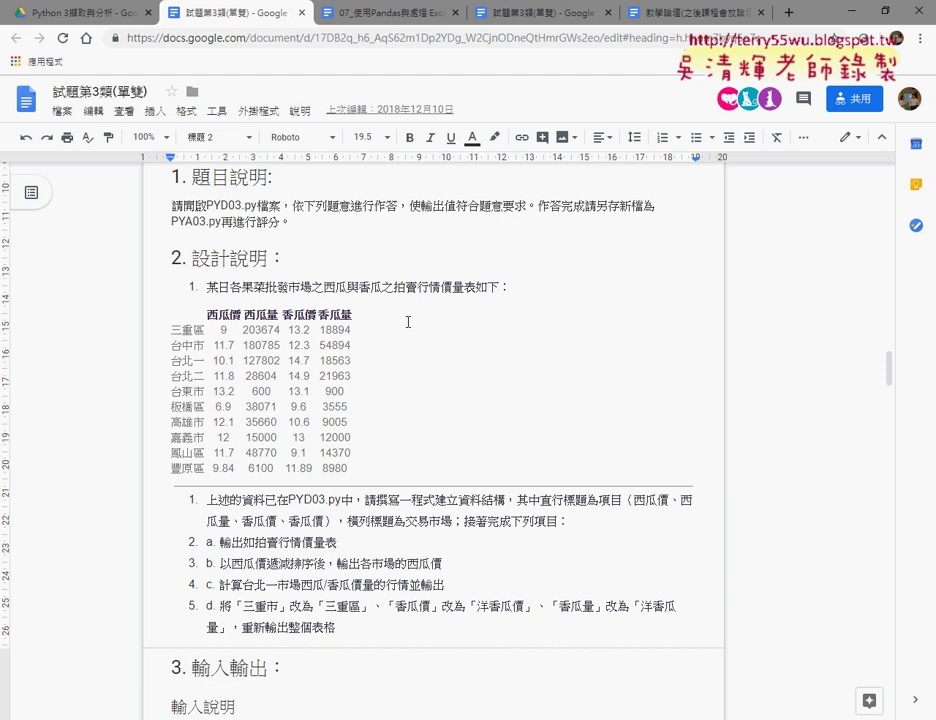
scroll(414, 476, "down", 3)
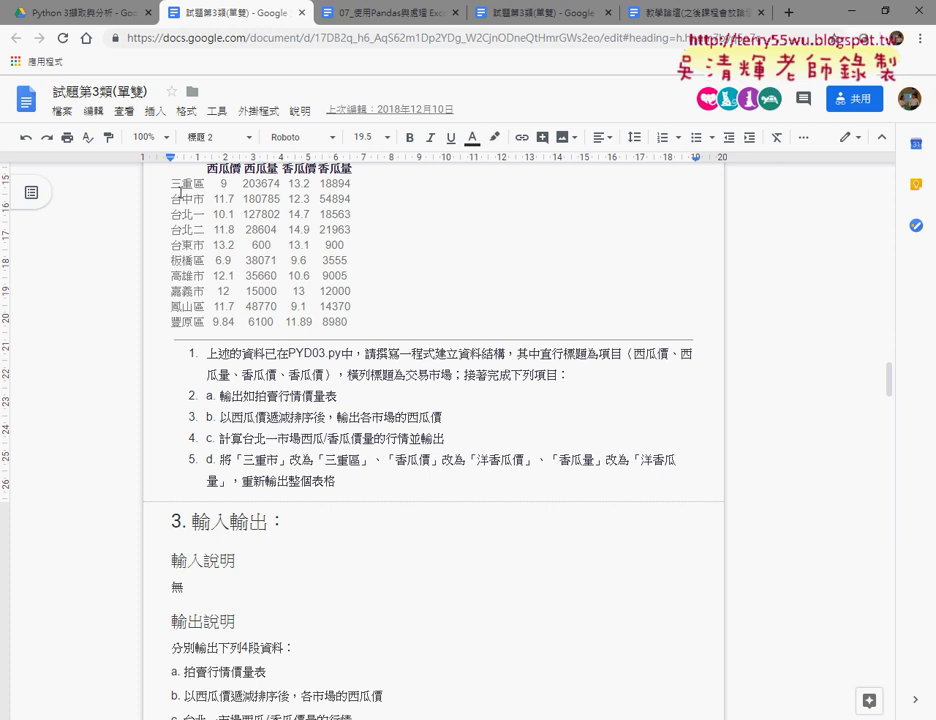
mouse_move(172, 168)
left_mouse_down()
mouse_move(332, 237)
mouse_move(372, 320)
left_mouse_up()
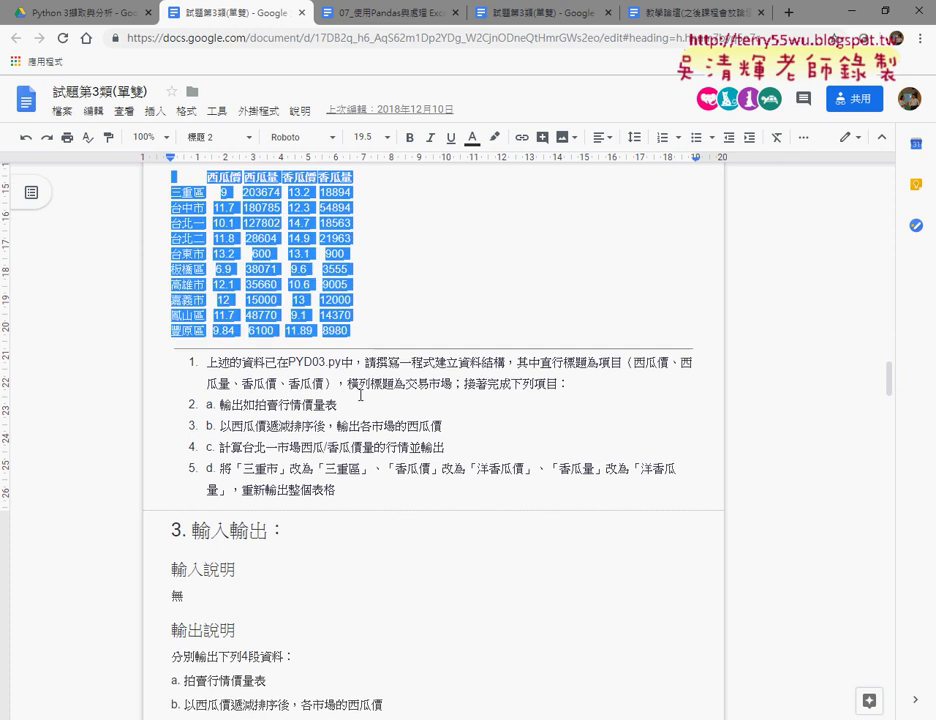
left_click(530, 385)
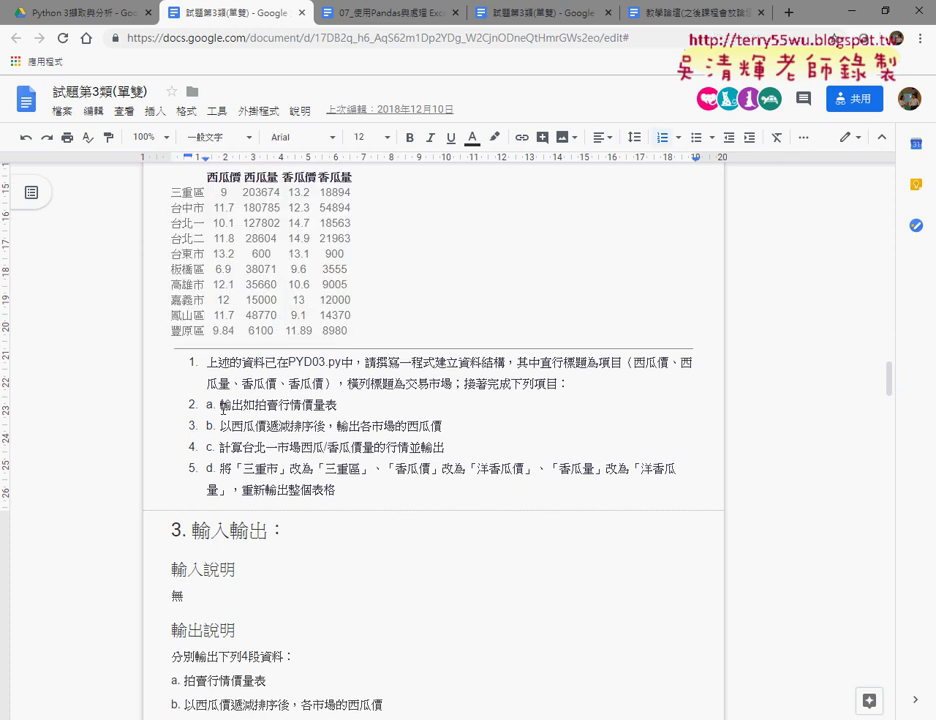
left_click_drag(220, 404, 339, 401)
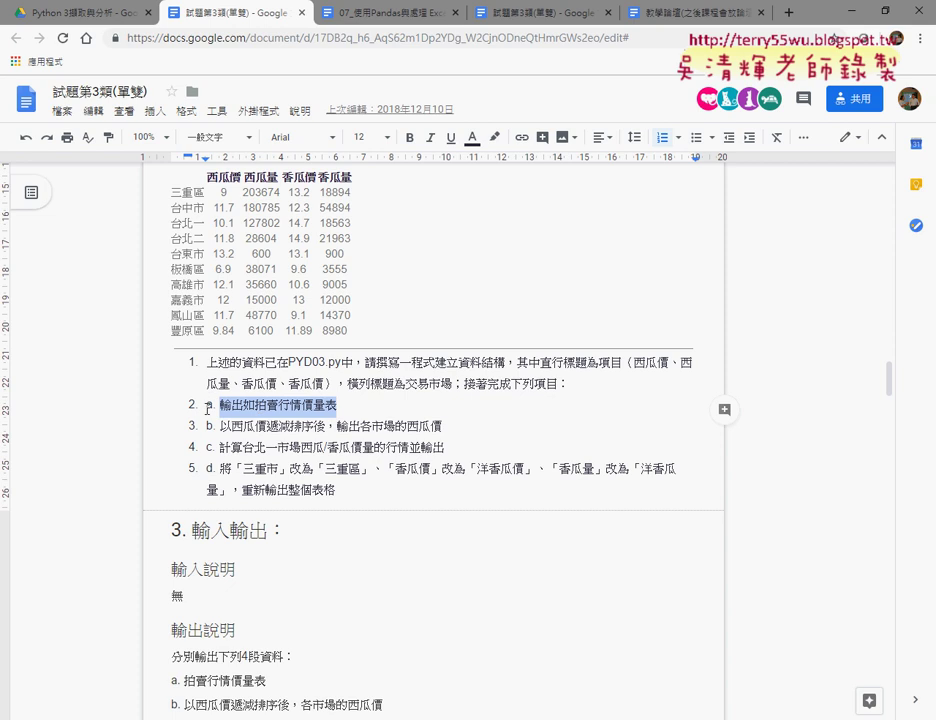
scroll(276, 432, "down", 3)
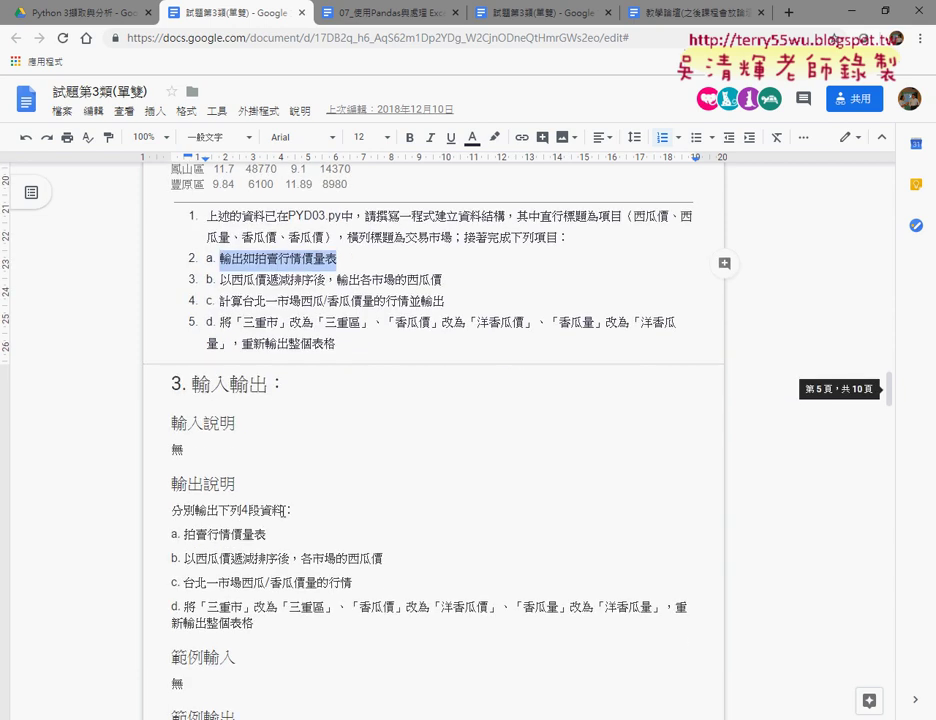
left_click_drag(208, 558, 211, 574)
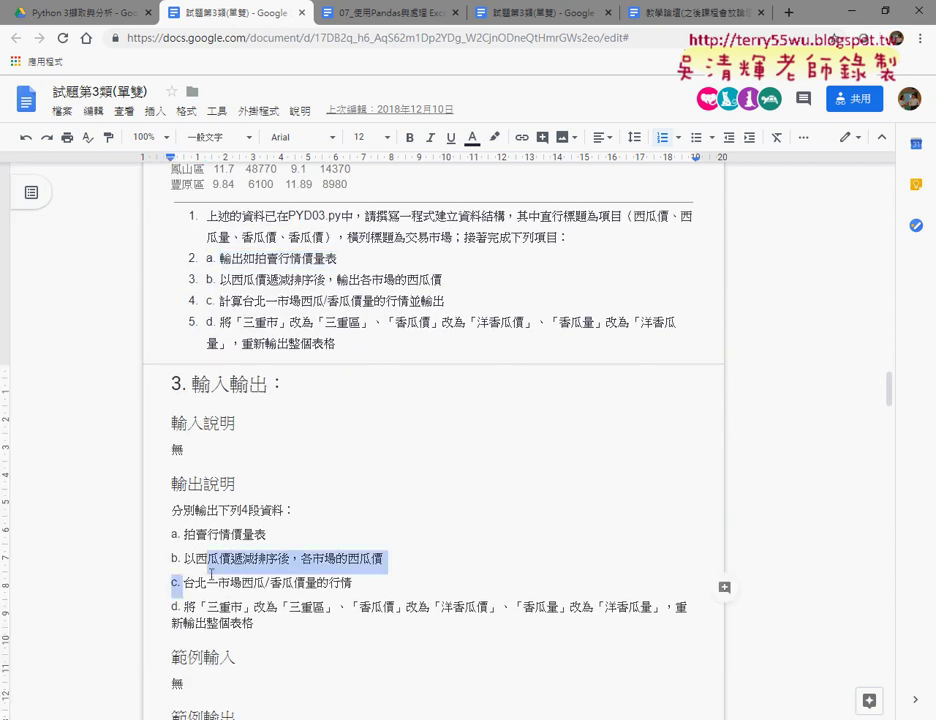
double_click(211, 578)
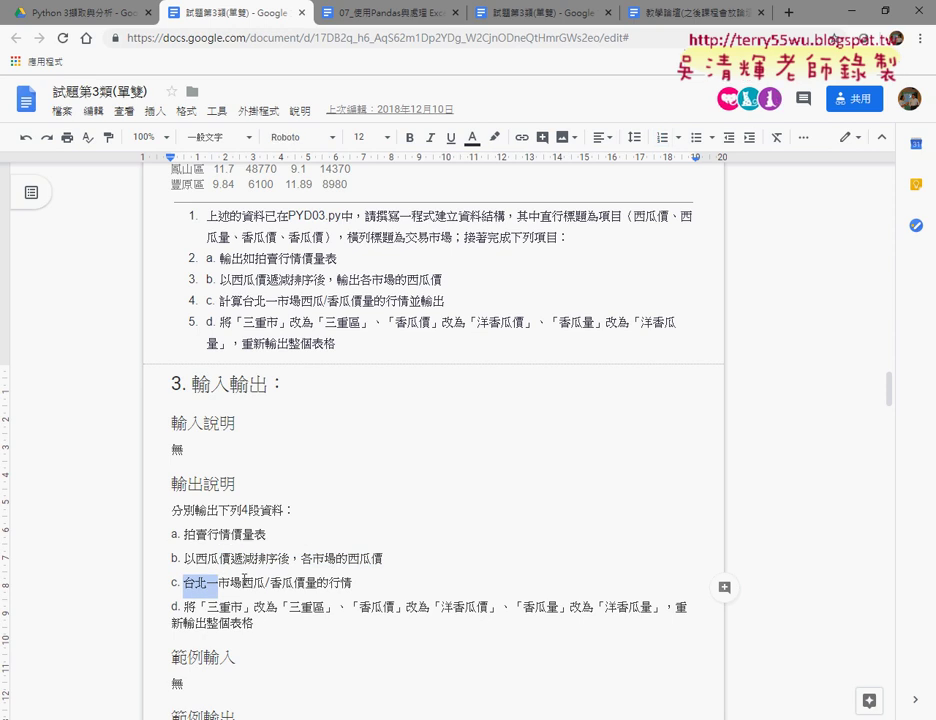
double_click(251, 581)
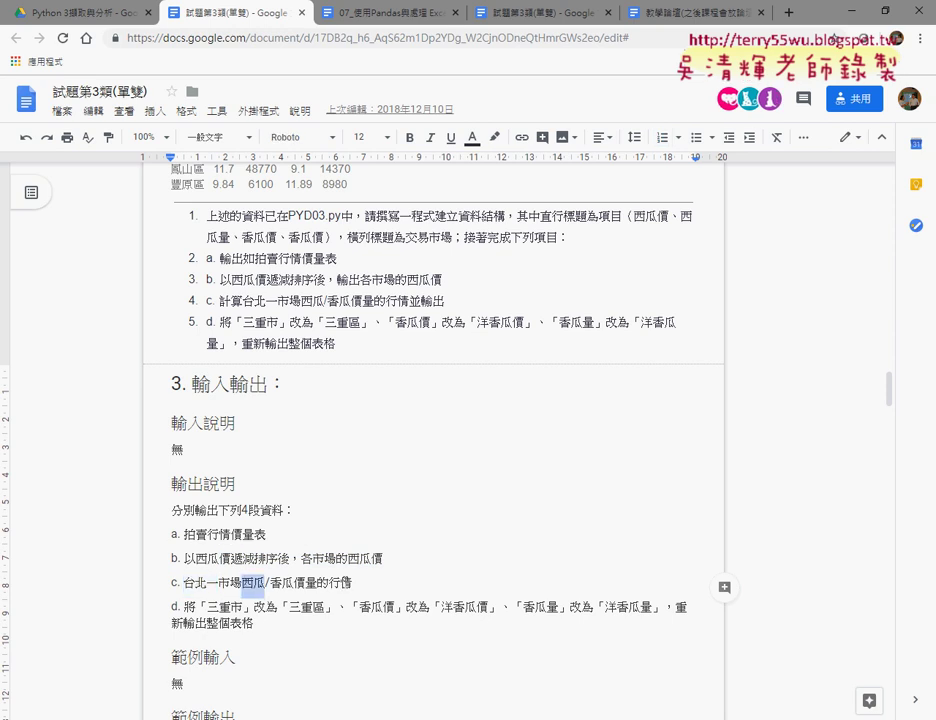
scroll(340, 581, "down", 3)
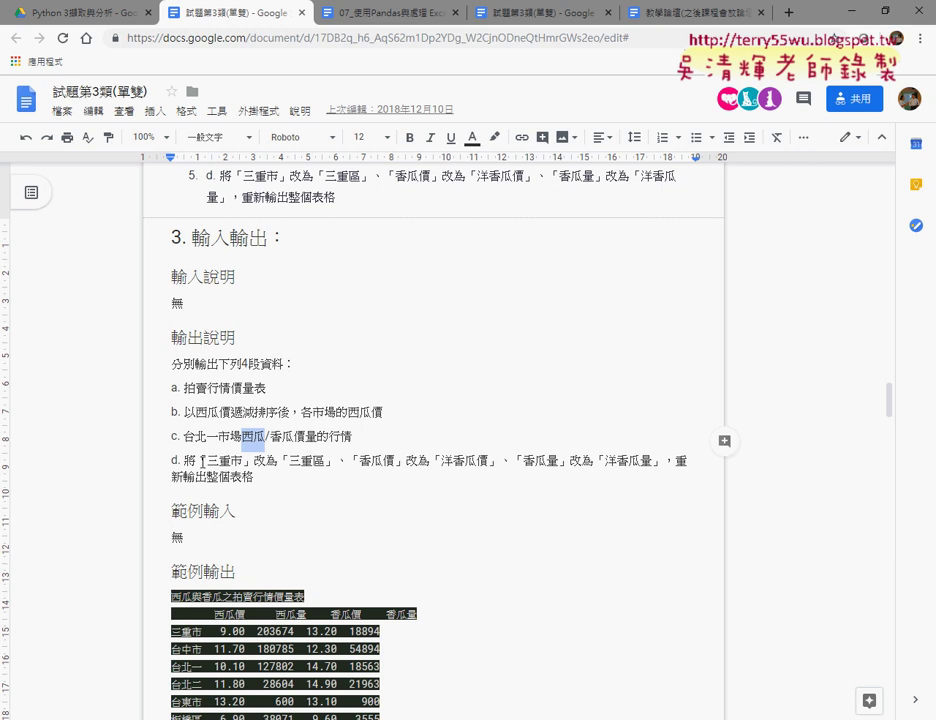
left_click_drag(203, 461, 328, 461)
left_click(293, 463)
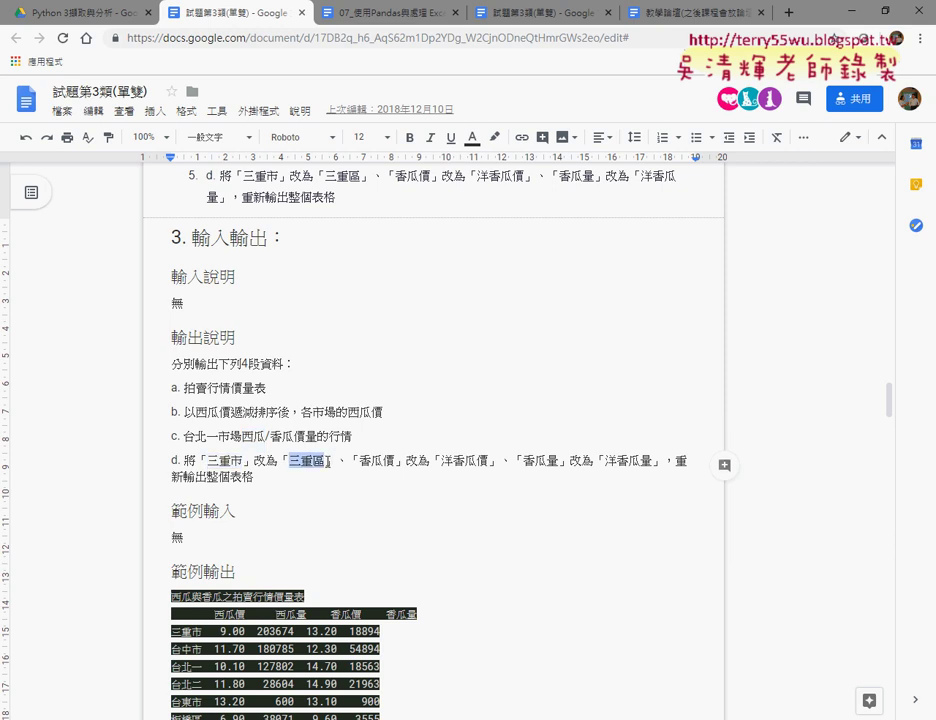
left_click_drag(360, 461, 476, 461)
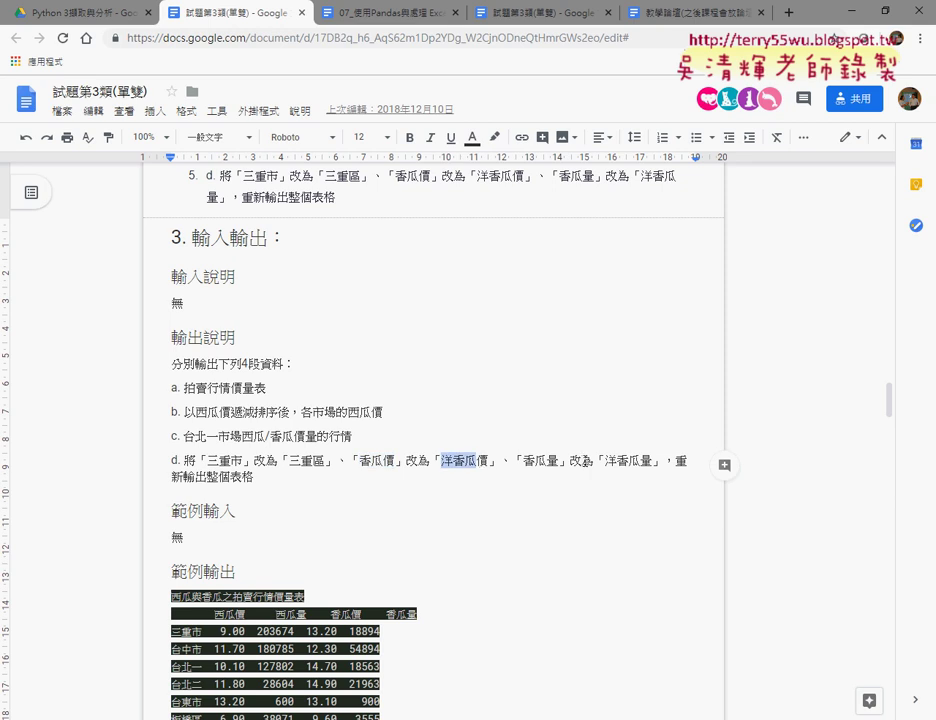
left_click(526, 462)
left_click_drag(526, 462, 651, 462)
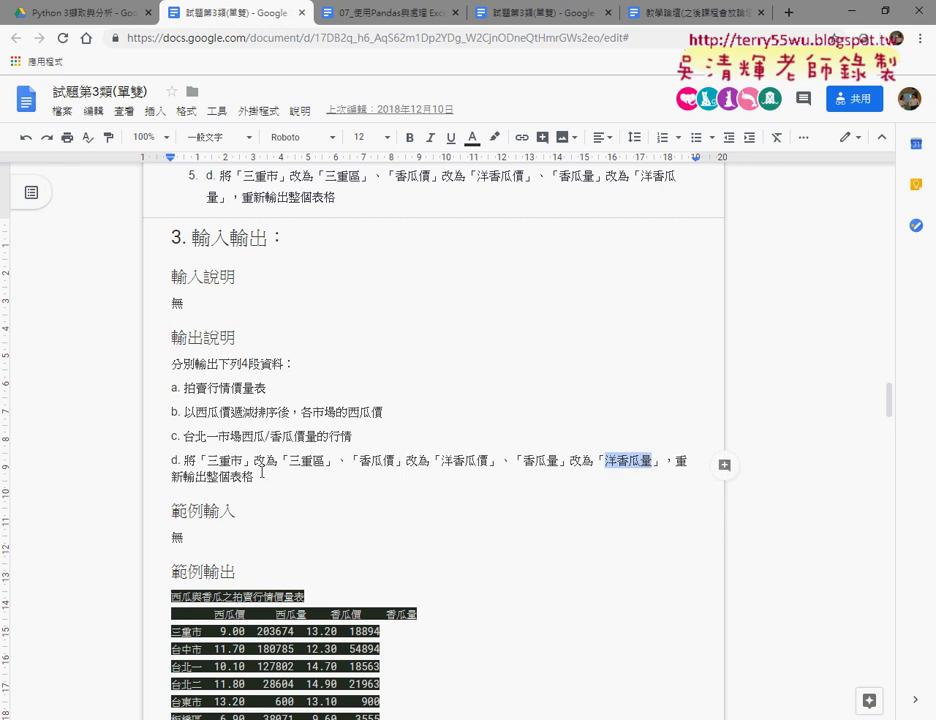
scroll(252, 482, "down", 2)
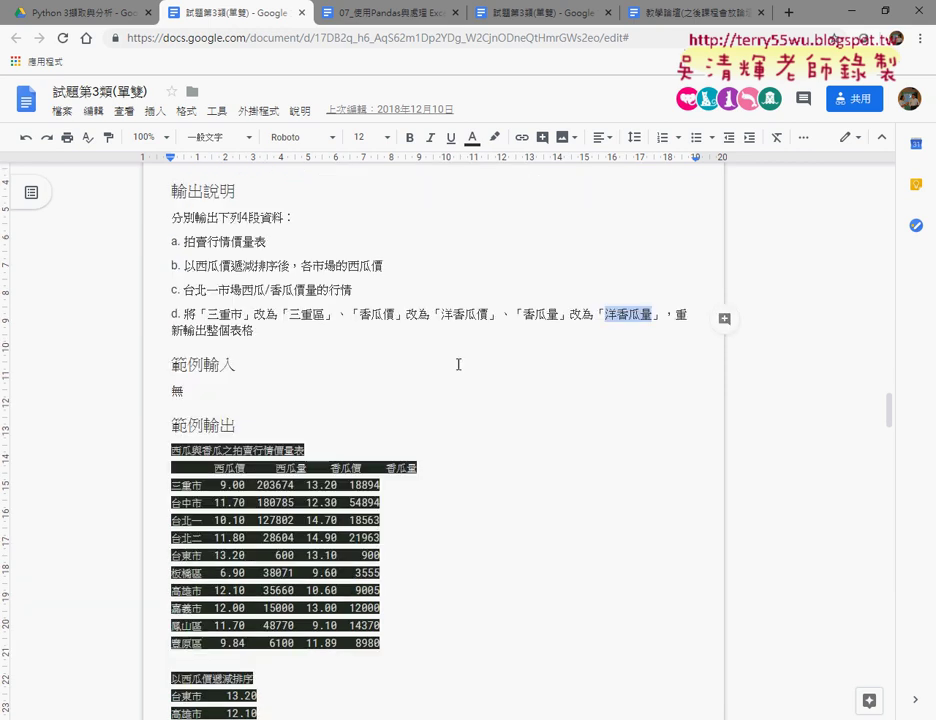
scroll(532, 356, "down", 1)
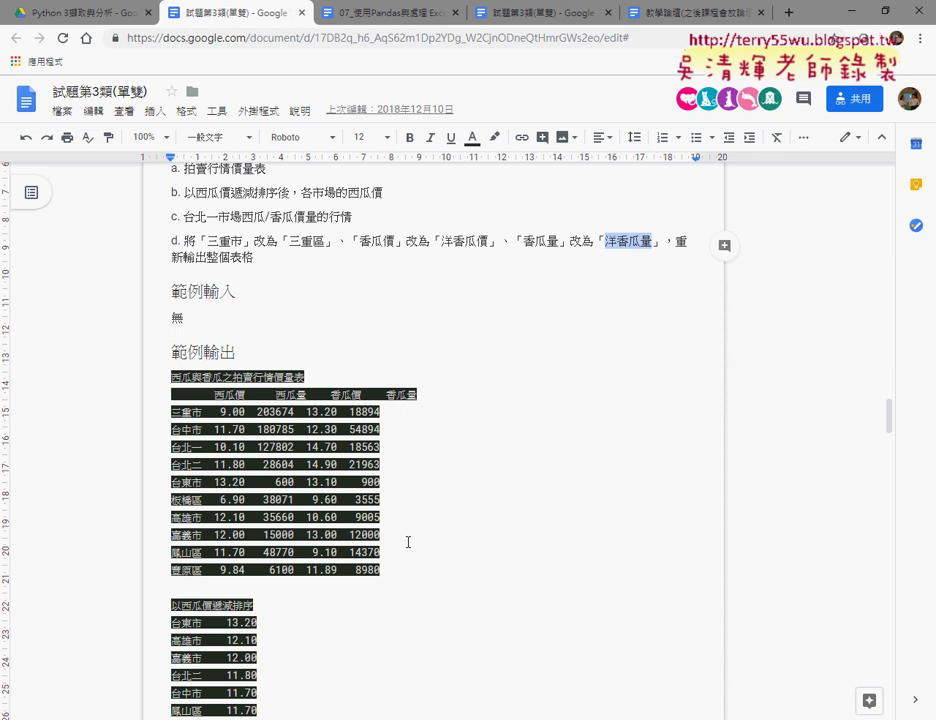
scroll(147, 353, "down", 2)
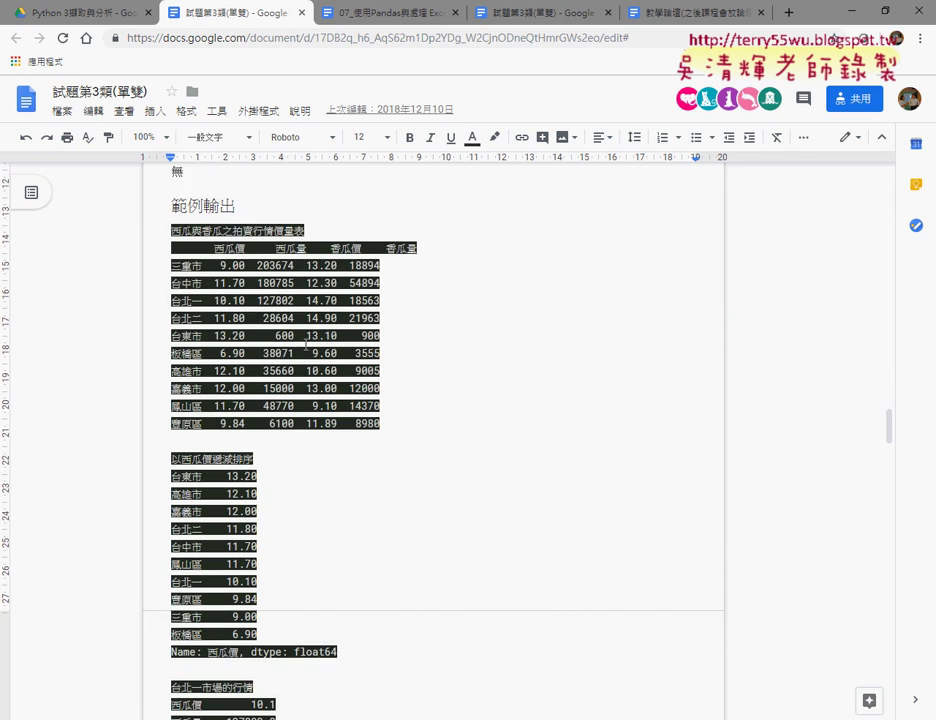
scroll(150, 360, "down", 2)
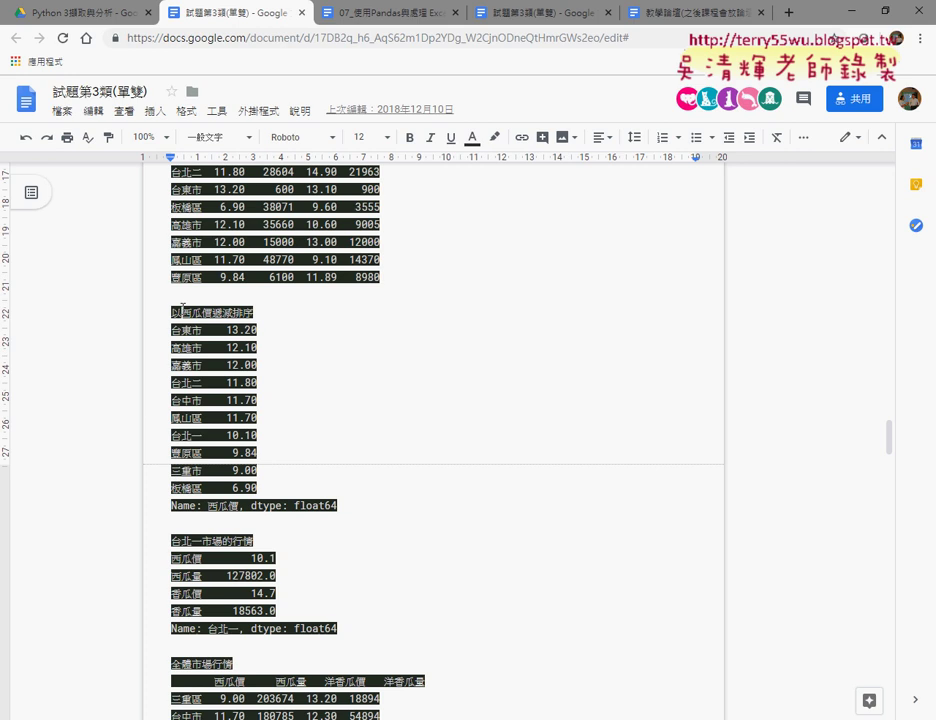
double_click(189, 312)
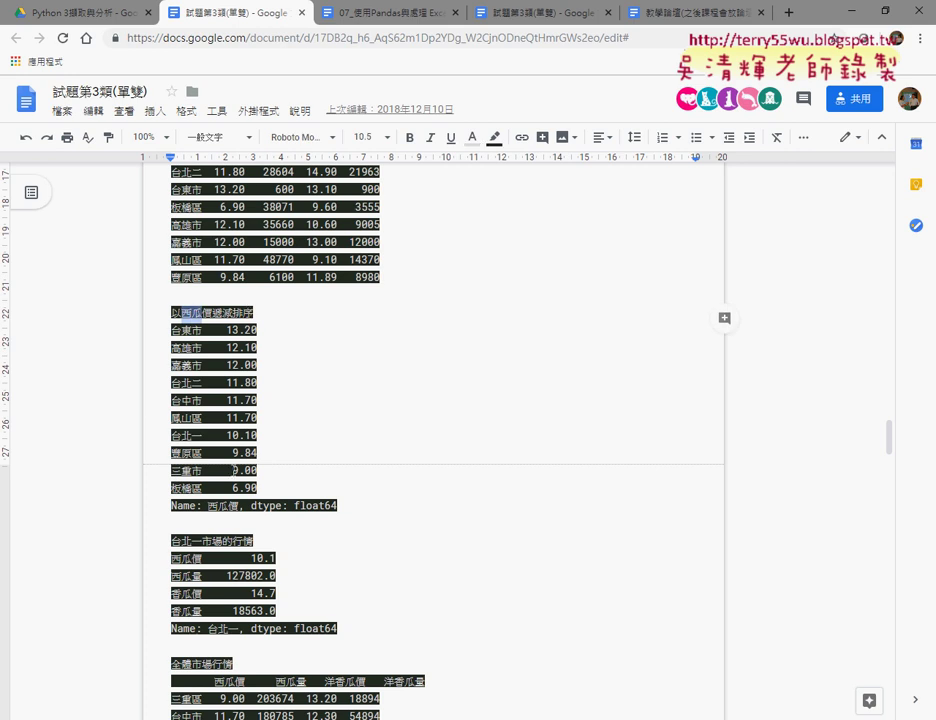
scroll(181, 232, "down", 2)
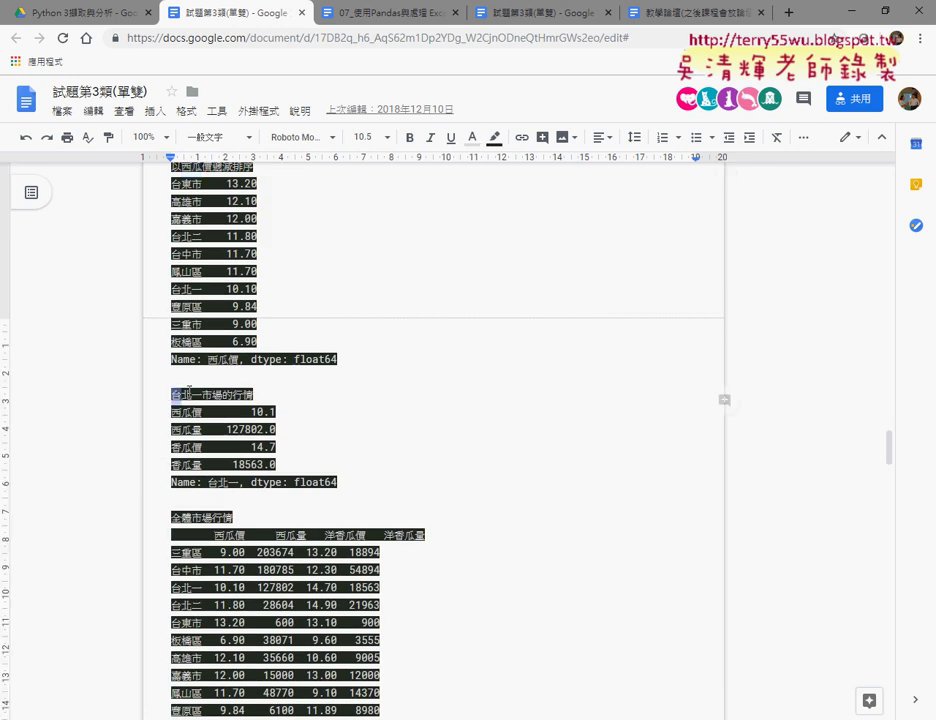
double_click(208, 394)
left_click_drag(211, 401, 207, 401)
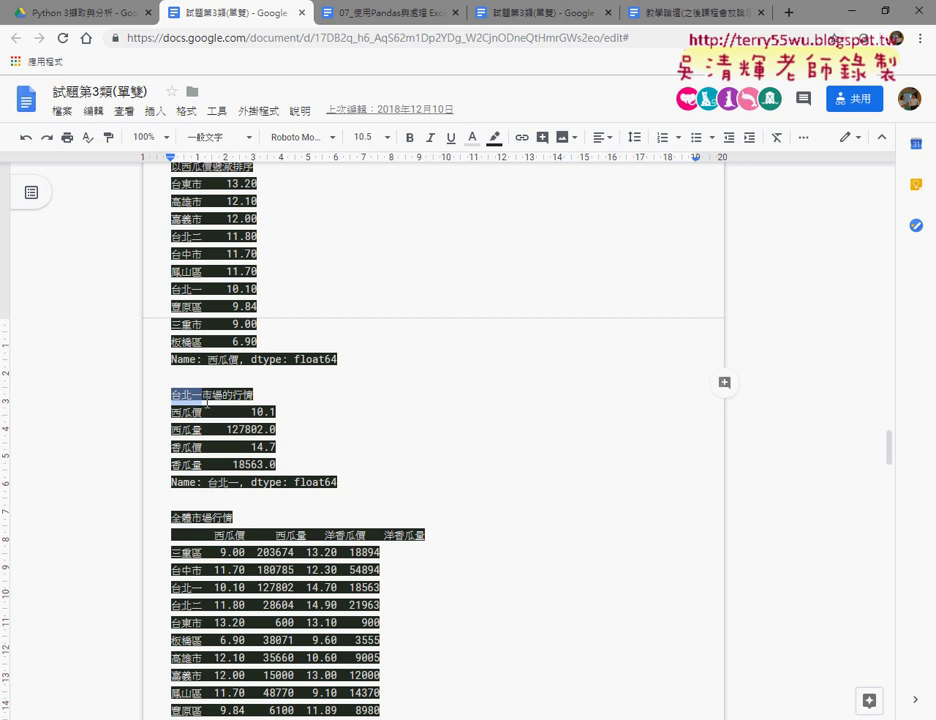
scroll(340, 446, "down", 2)
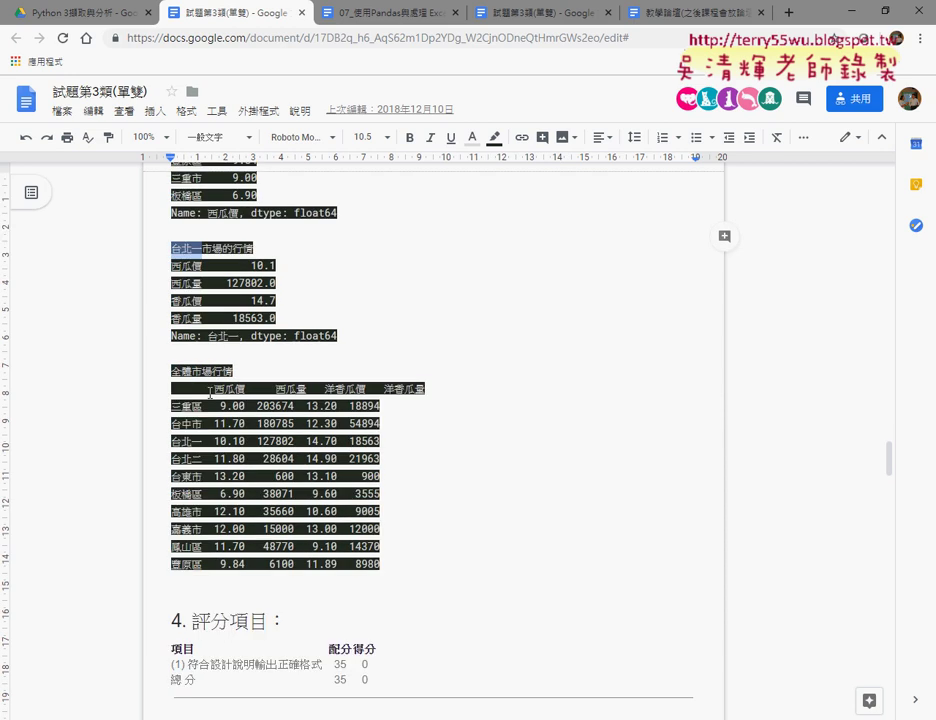
left_click_drag(171, 371, 273, 379)
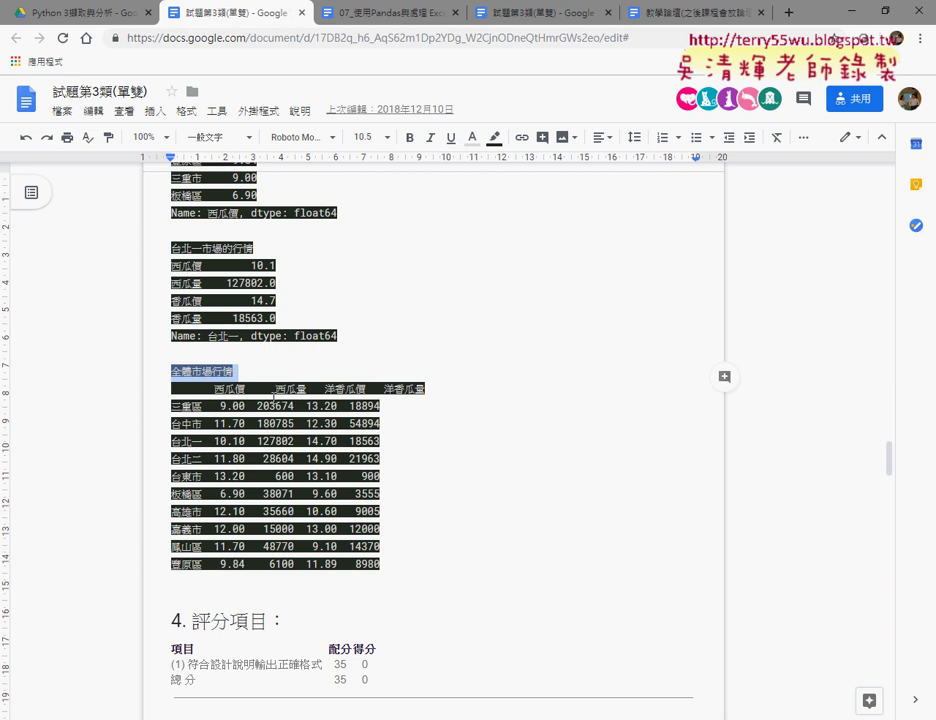
left_click_drag(202, 406, 173, 406)
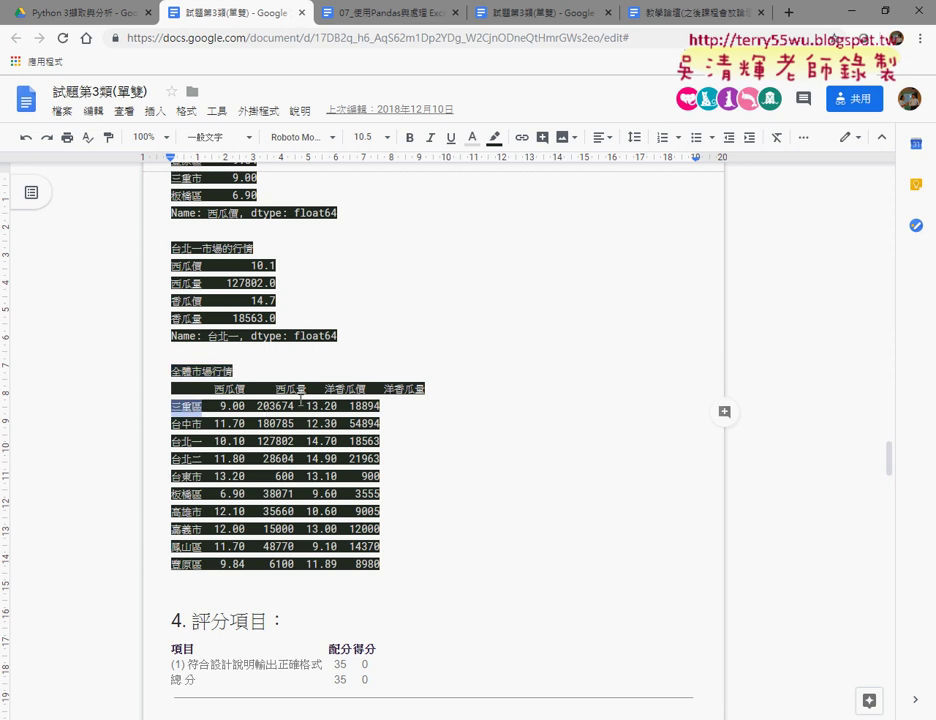
left_click_drag(325, 389, 366, 390)
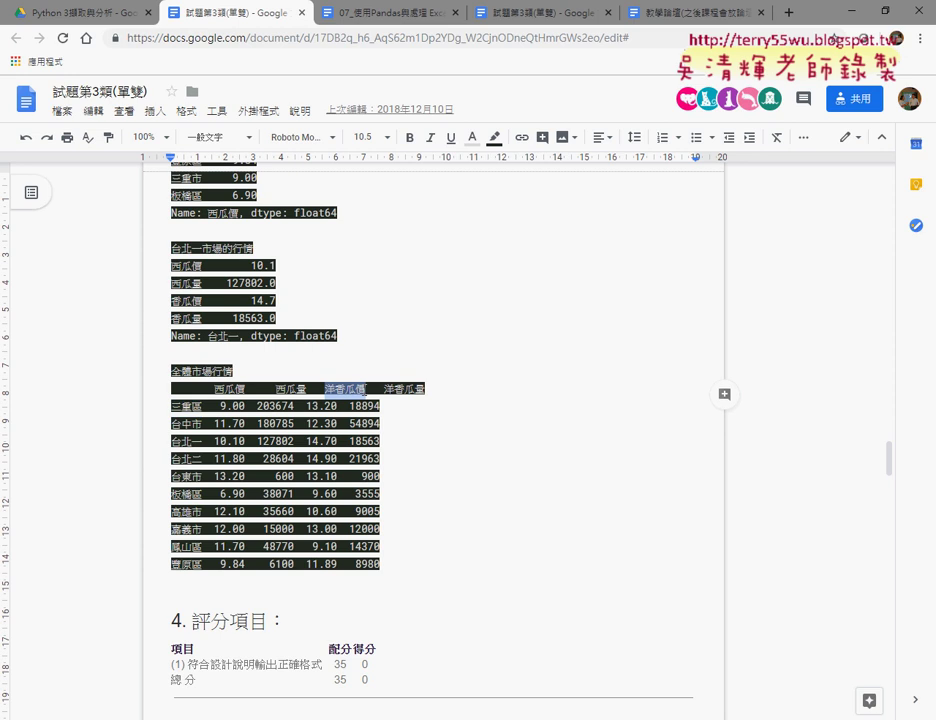
scroll(365, 389, "up", 3)
Step: Review the 4. 評分項目 scoring section, then select the whole 全體市場行情 table with its title
scroll(365, 389, "up", 2)
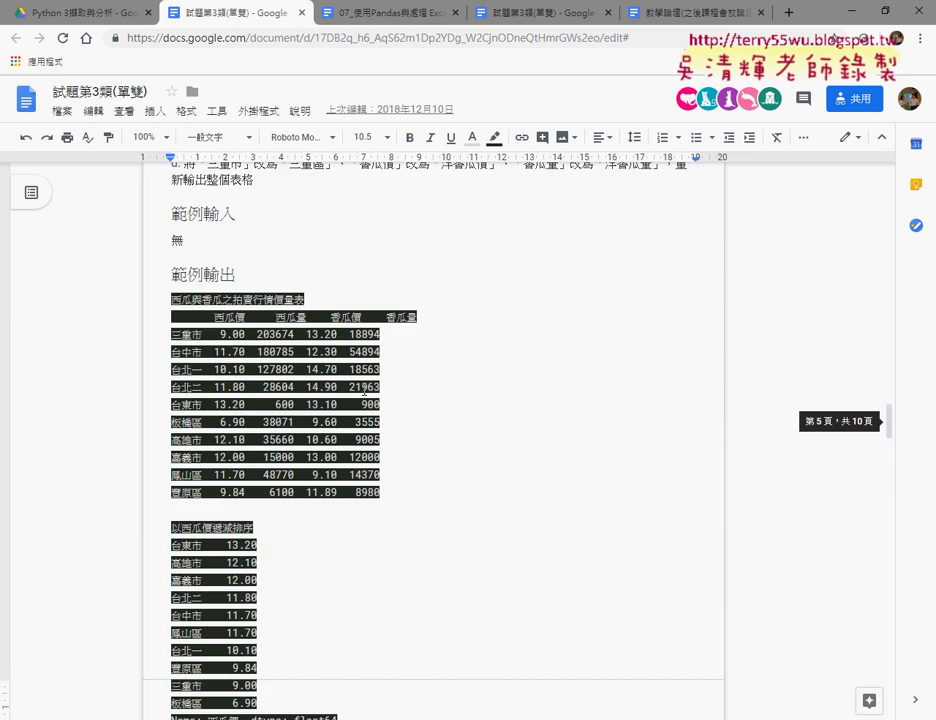
scroll(365, 389, "up", 1)
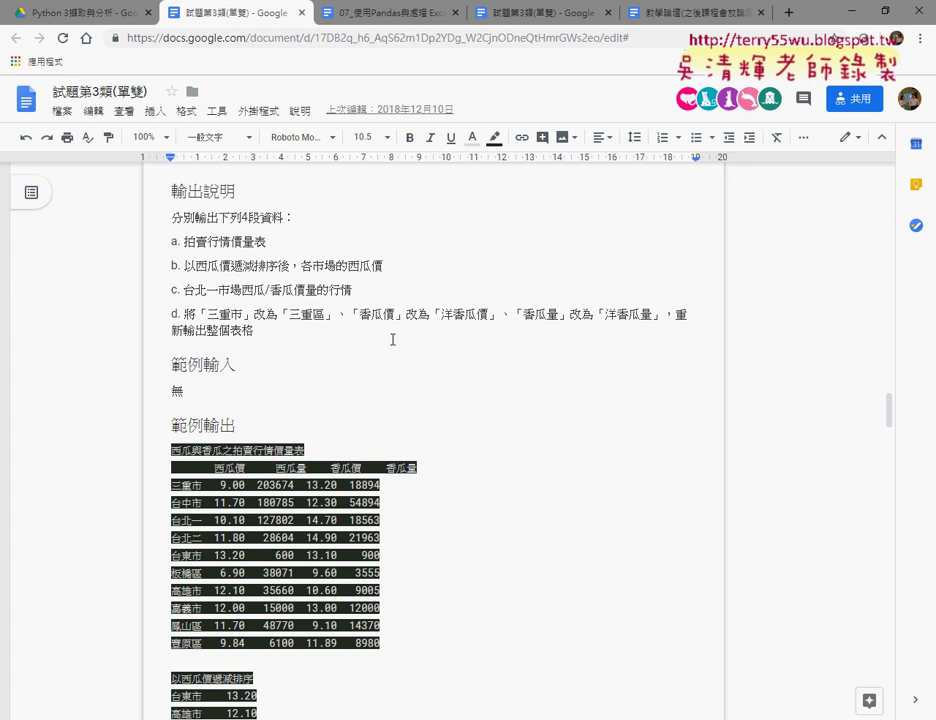
scroll(460, 342, "down", 1)
scroll(460, 342, "down", 4)
scroll(460, 342, "down", 2)
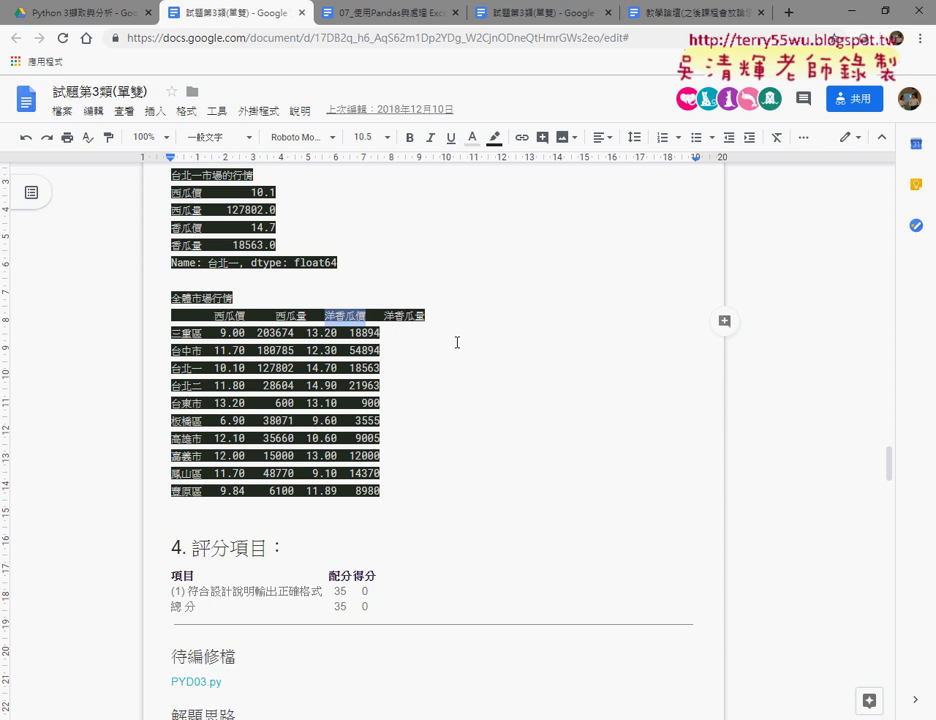
scroll(457, 343, "down", 3)
scroll(457, 343, "up", 2)
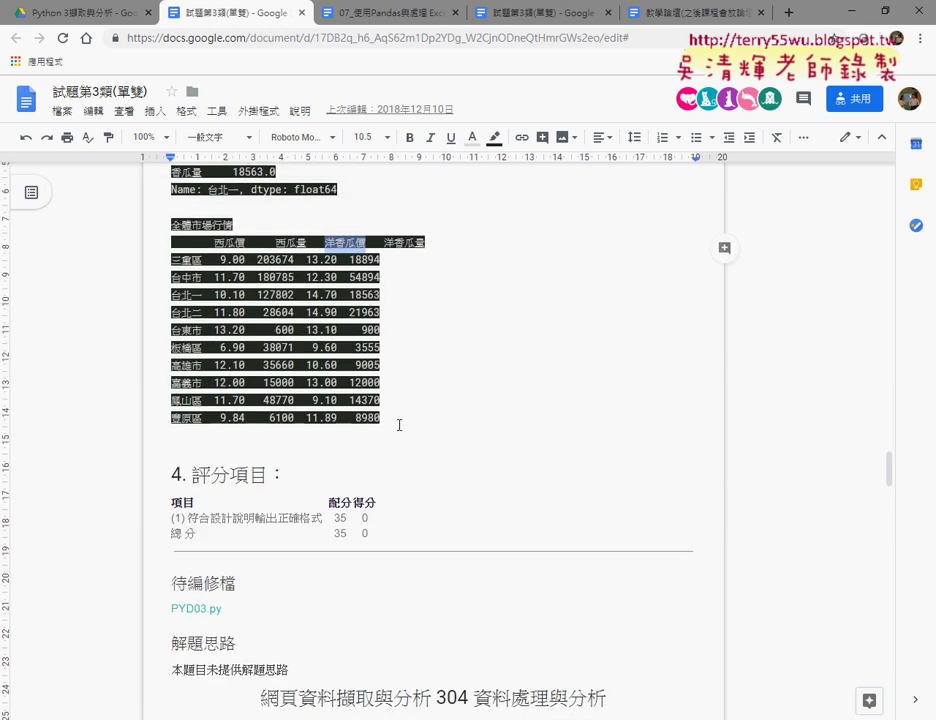
left_click_drag(396, 425, 145, 225)
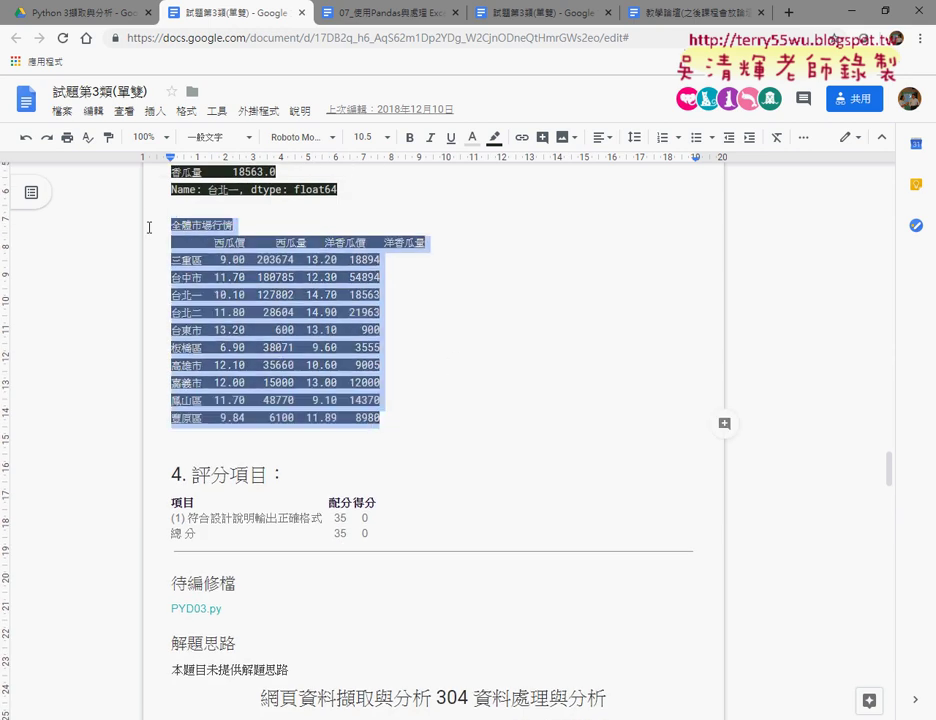